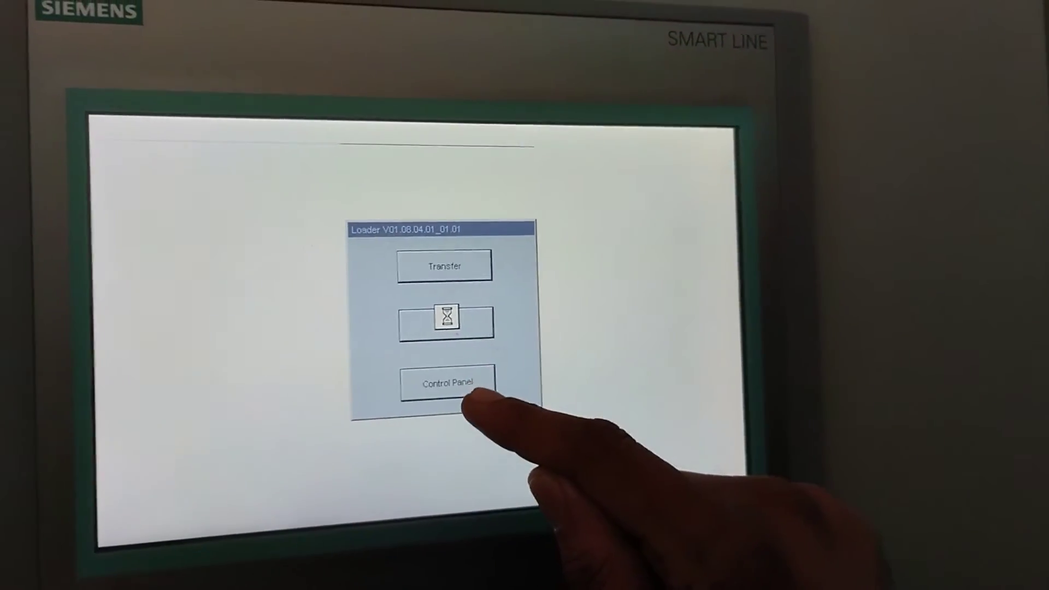
Step: On the HMI panel, review the Ethernet IP and transfer settings, then enter Transfer mode
left_click(444, 373)
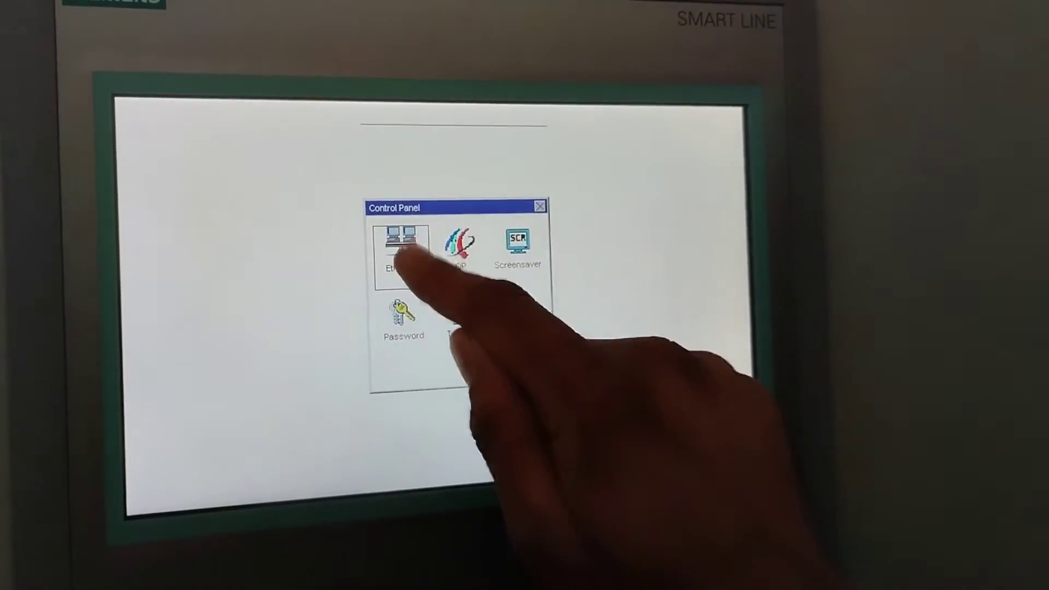
double_click(408, 252)
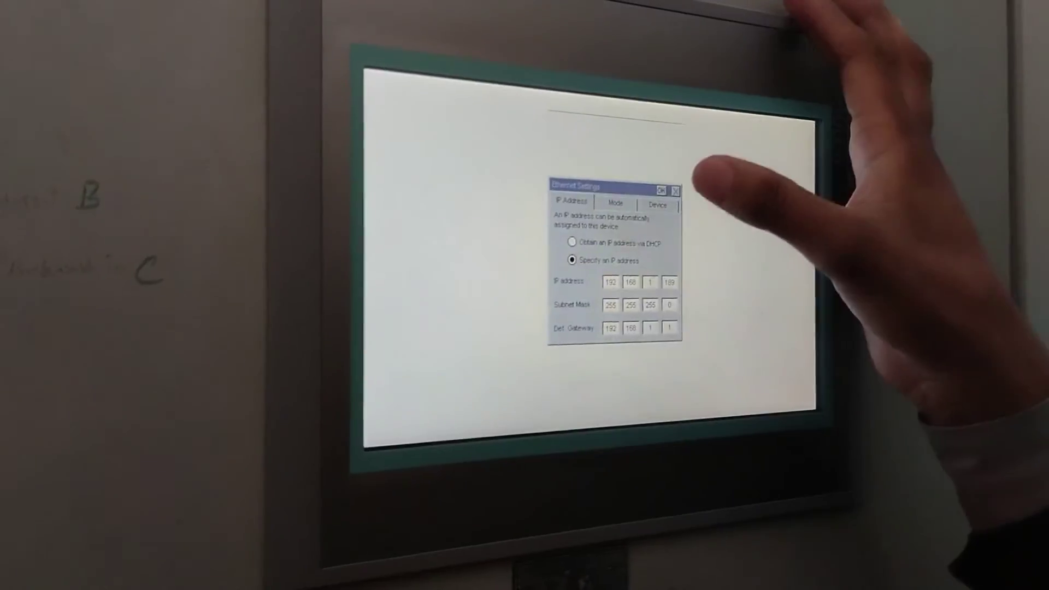
left_click(538, 200)
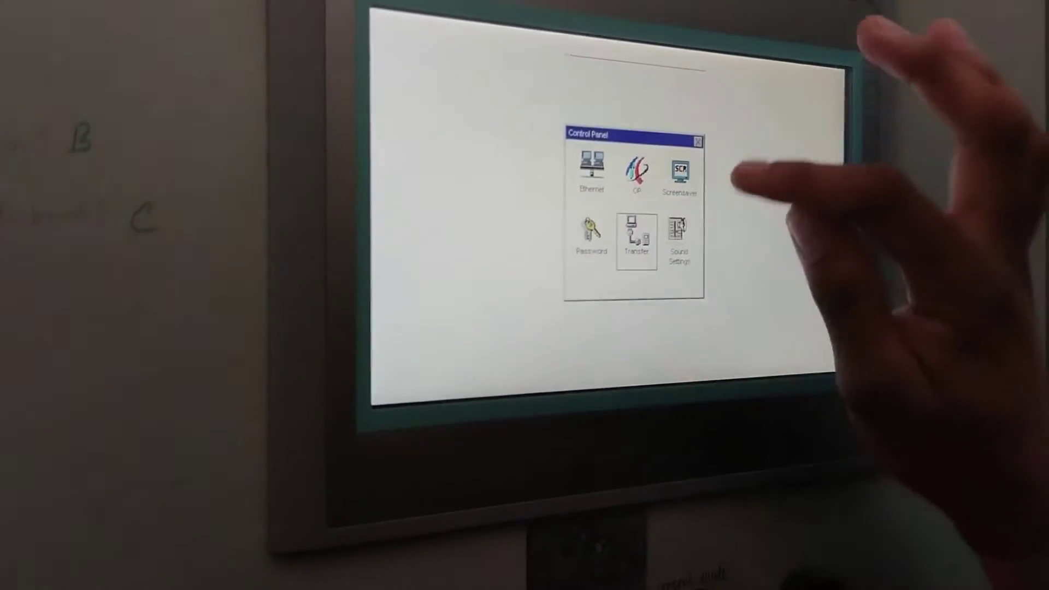
double_click(632, 252)
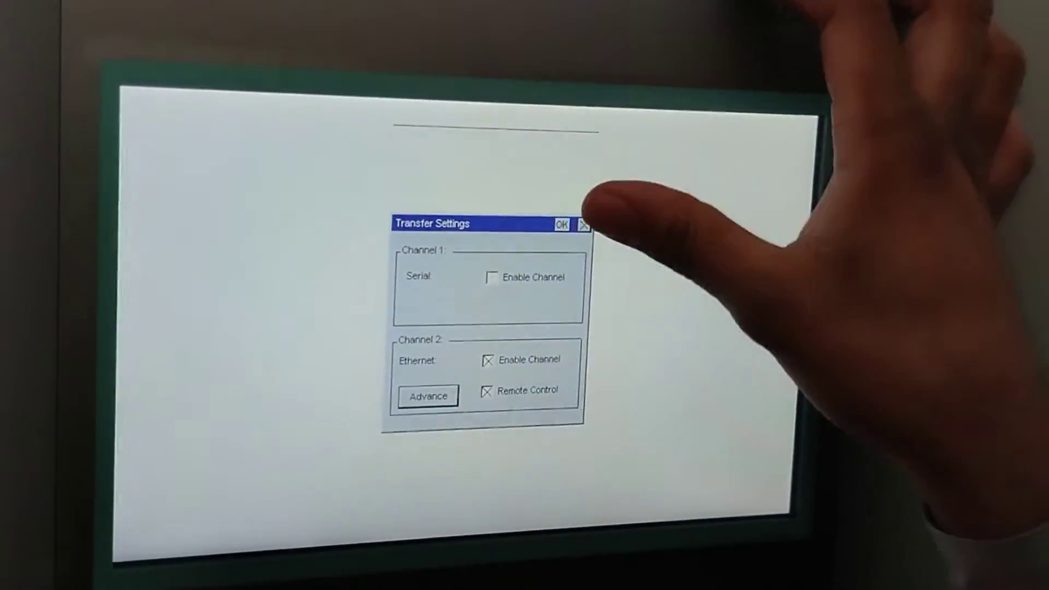
left_click(565, 234)
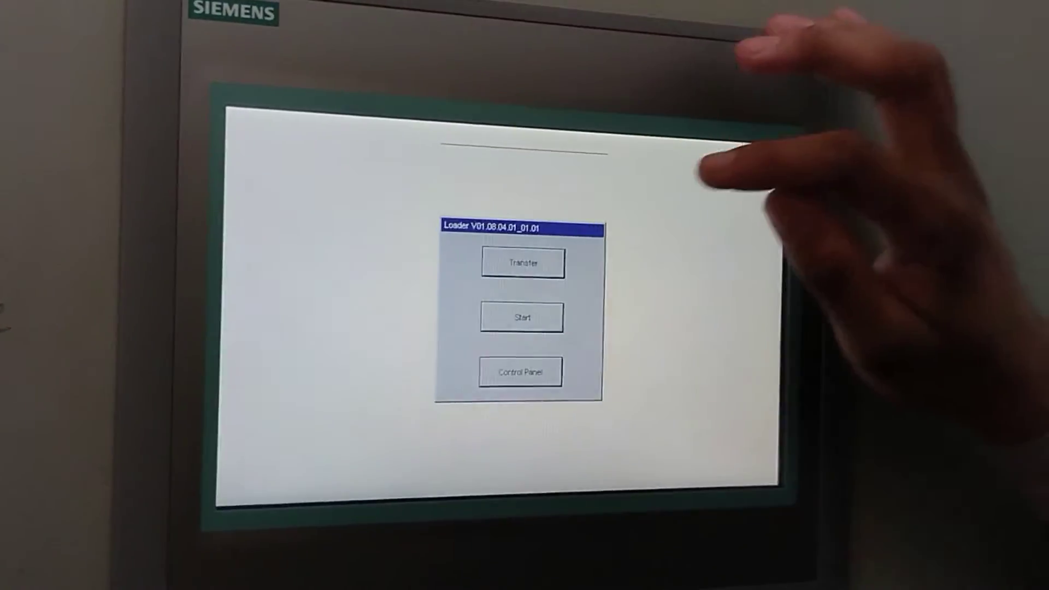
left_click(533, 268)
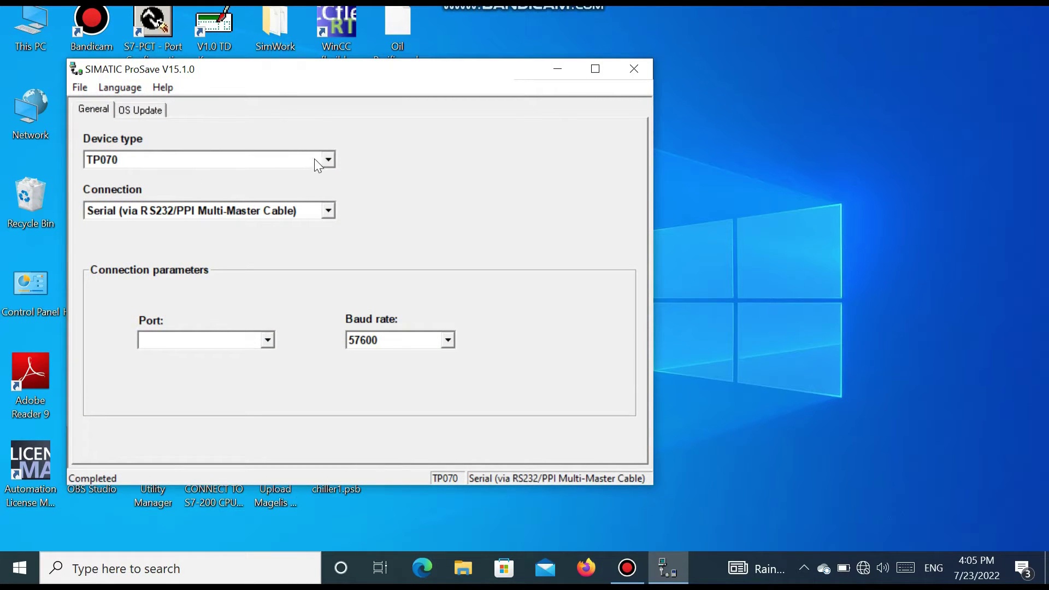
Step: Select TP37 as the ProSave device type
left_click(329, 159)
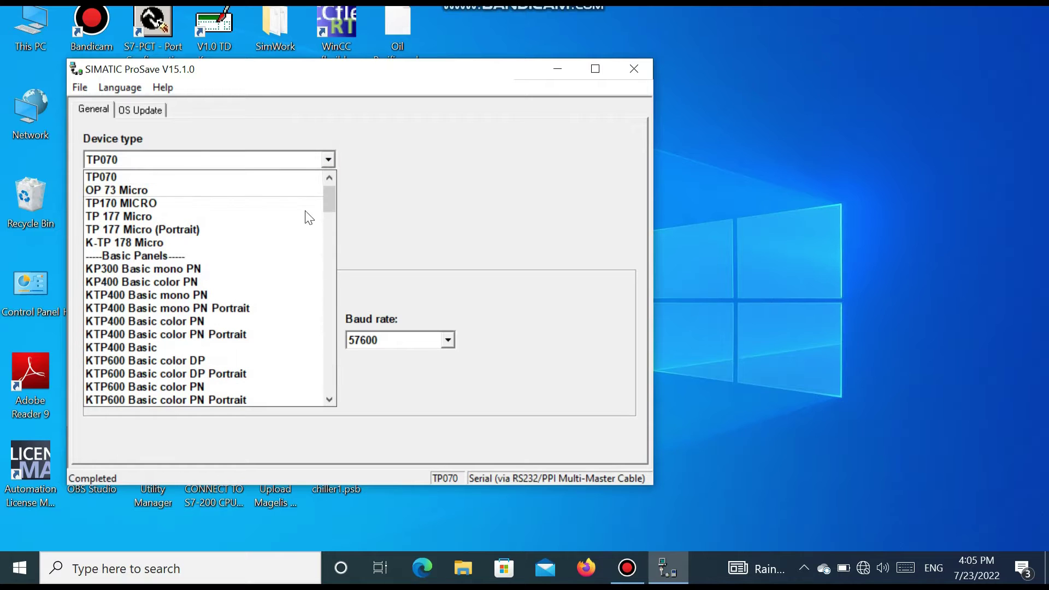
scroll(323, 390, "down", 20)
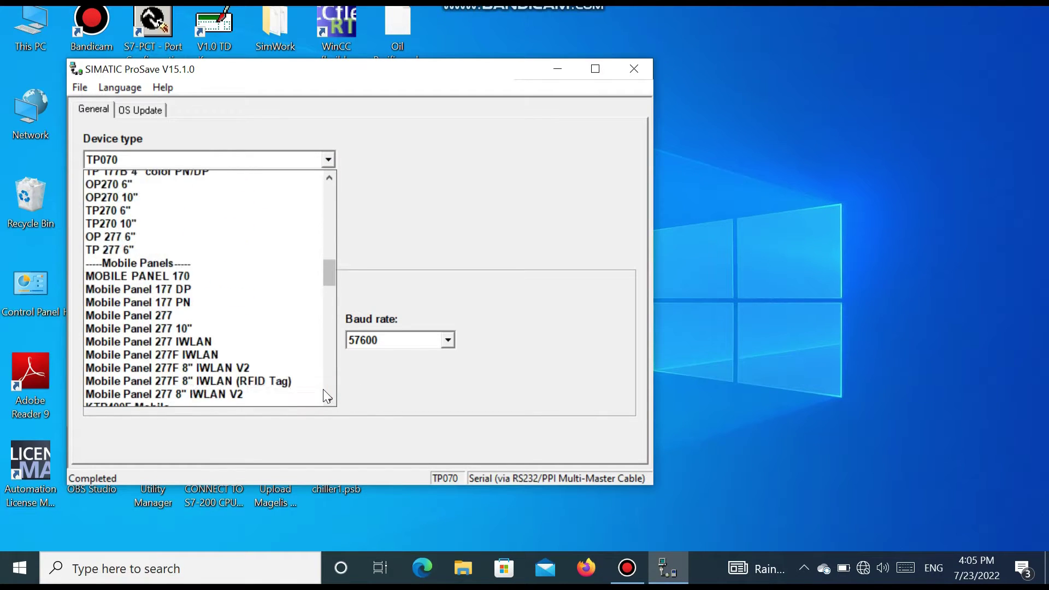
scroll(324, 390, "down", 6)
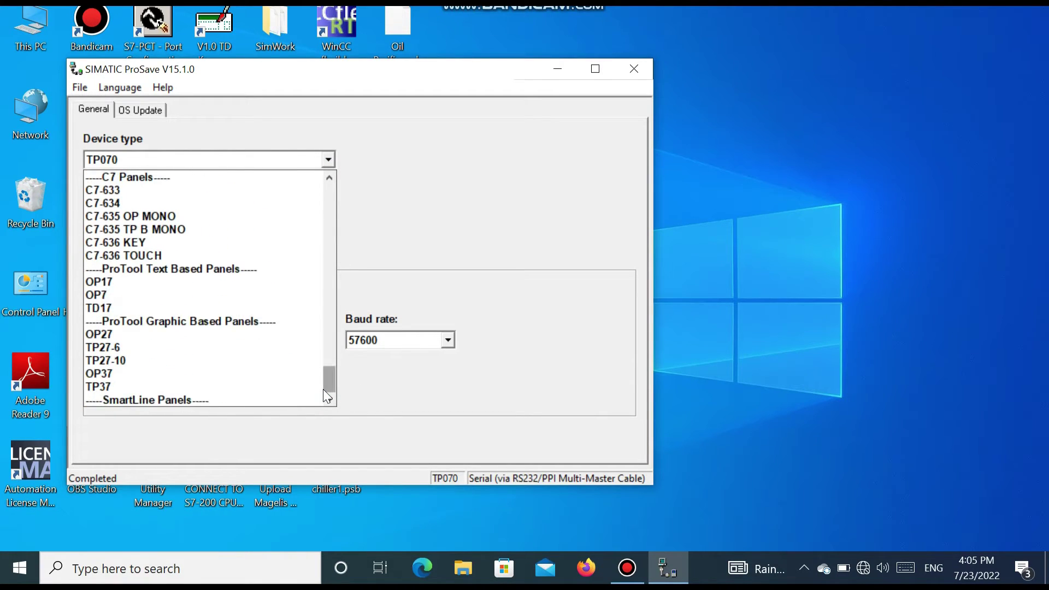
left_click(190, 399)
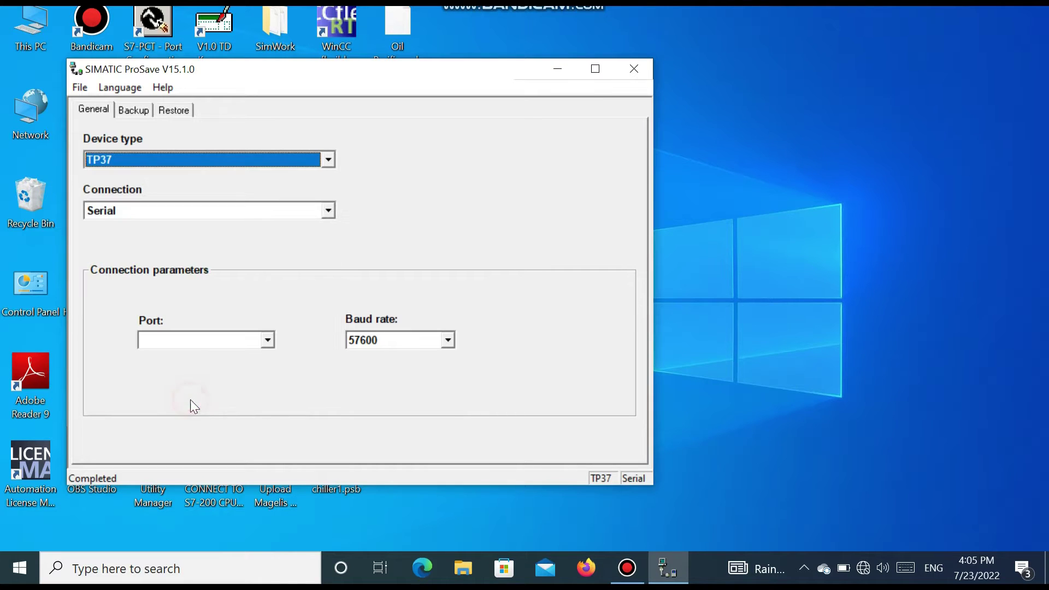
left_click(327, 160)
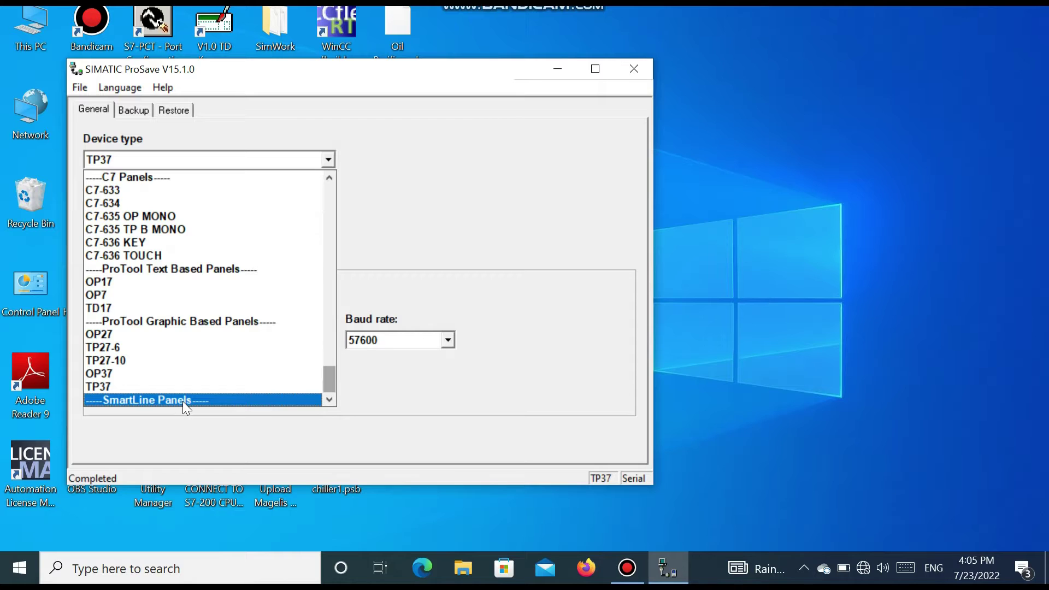
left_click(434, 157)
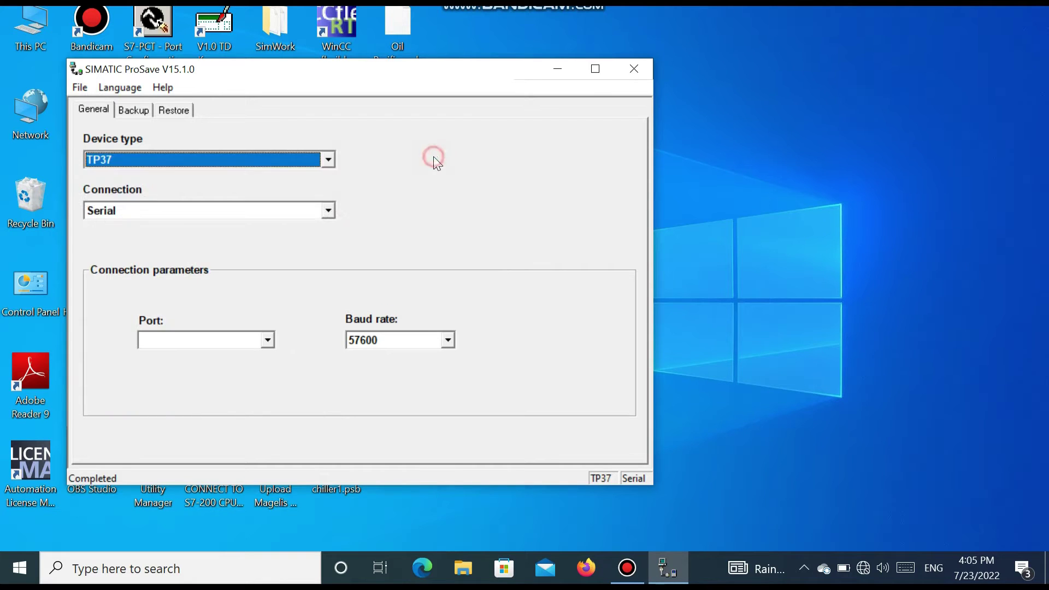
Step: Change ProSave's interface language to Chinese, accept the restart warning, and exit ProSave
left_click(124, 86)
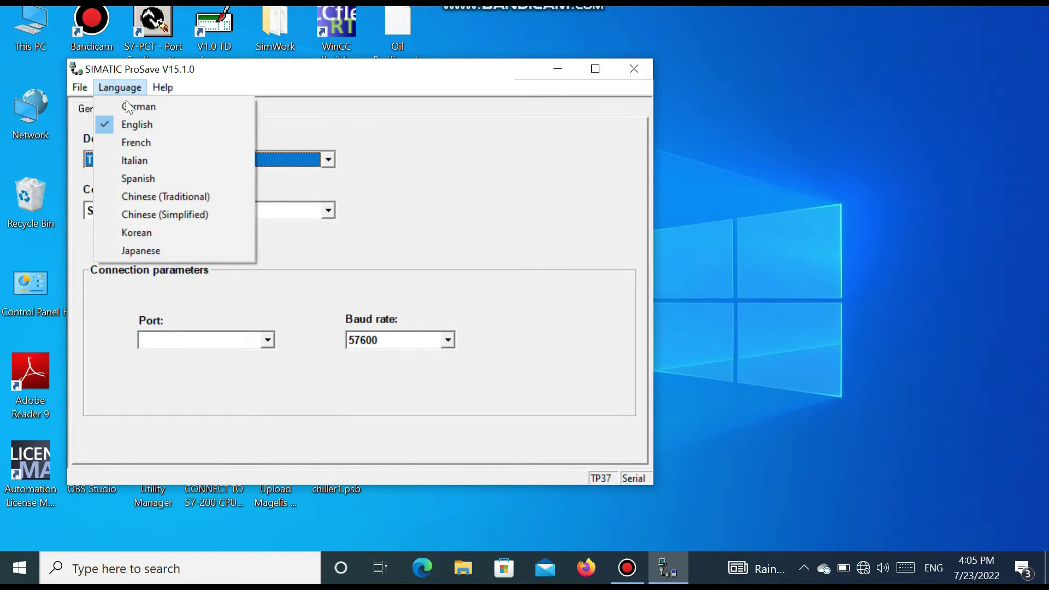
left_click(143, 195)
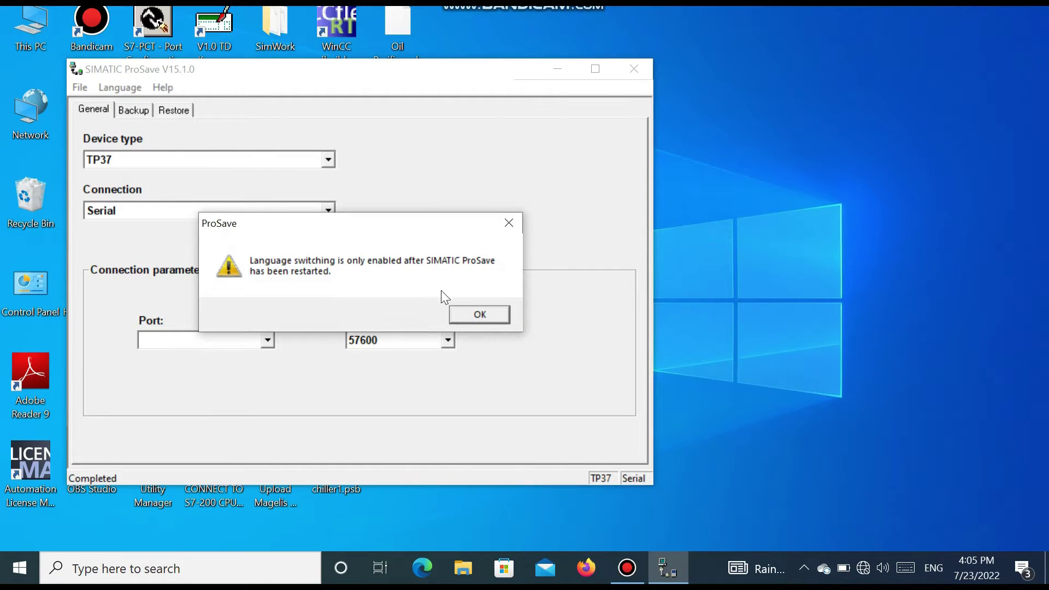
left_click(471, 318)
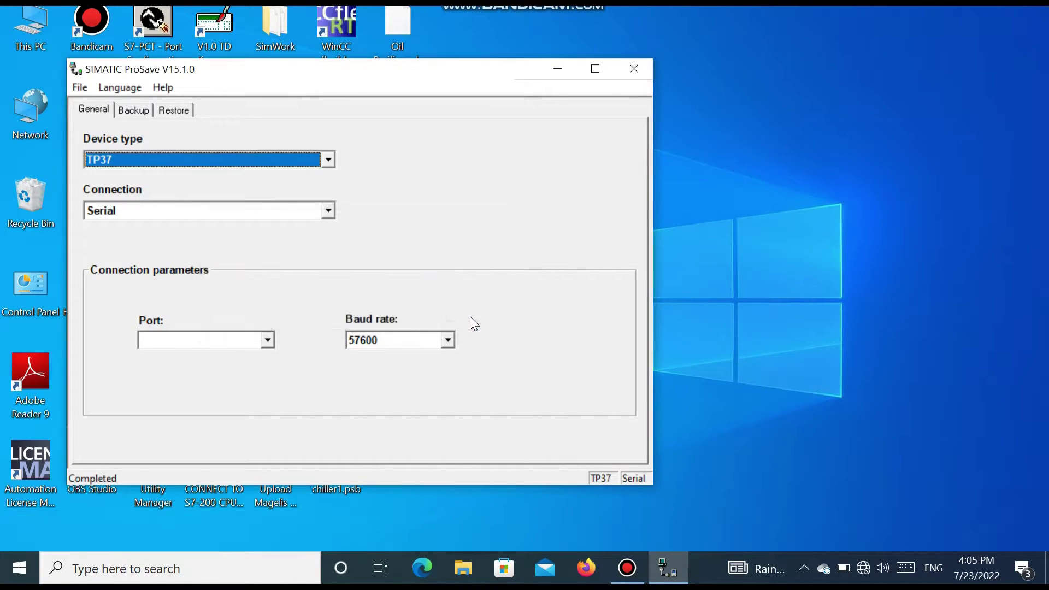
left_click(634, 71)
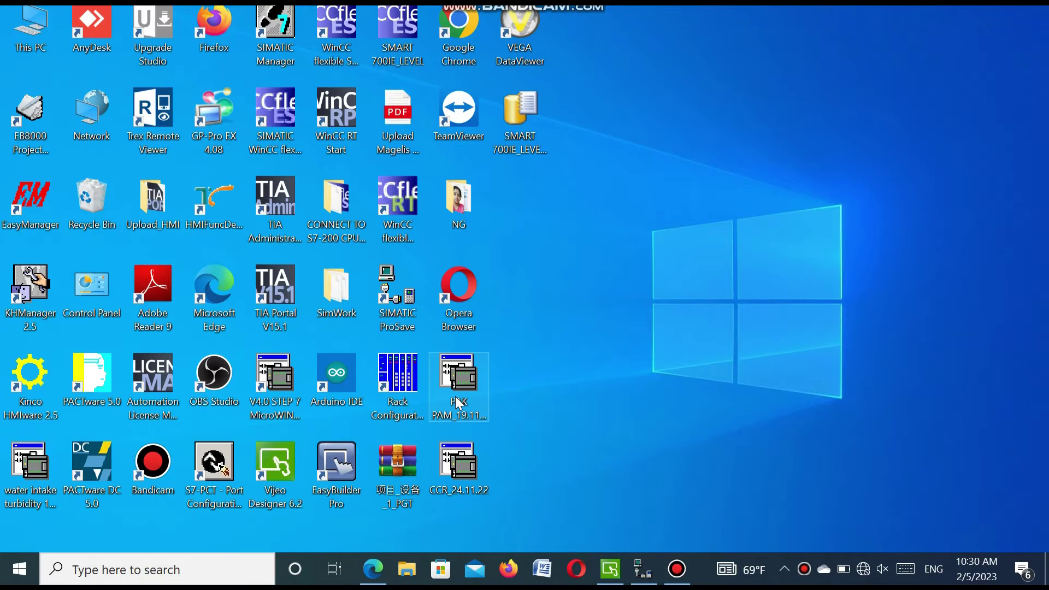
Step: Relaunch ProSave and select Smart 1000 IE as the device type
double_click(396, 302)
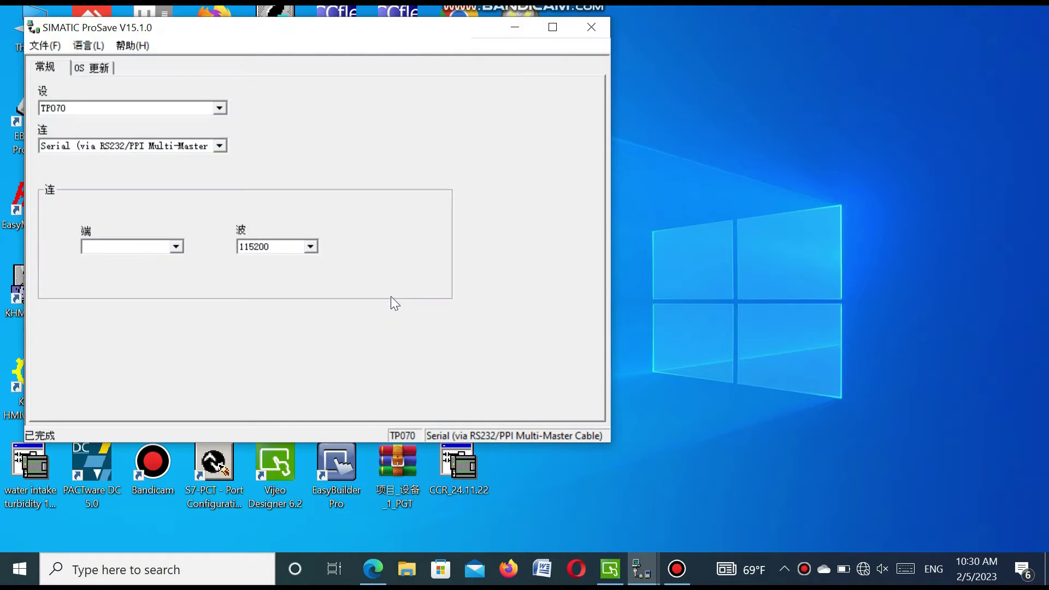
left_click(221, 105)
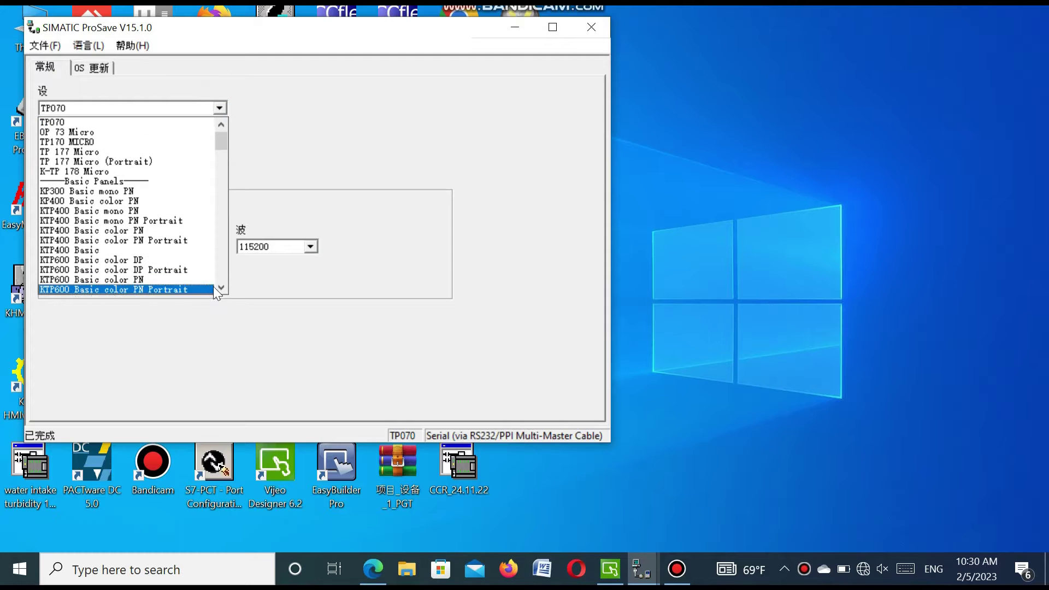
mouse_move(220, 286)
left_mouse_down()
mouse_move(228, 264)
mouse_move(218, 275)
left_mouse_up()
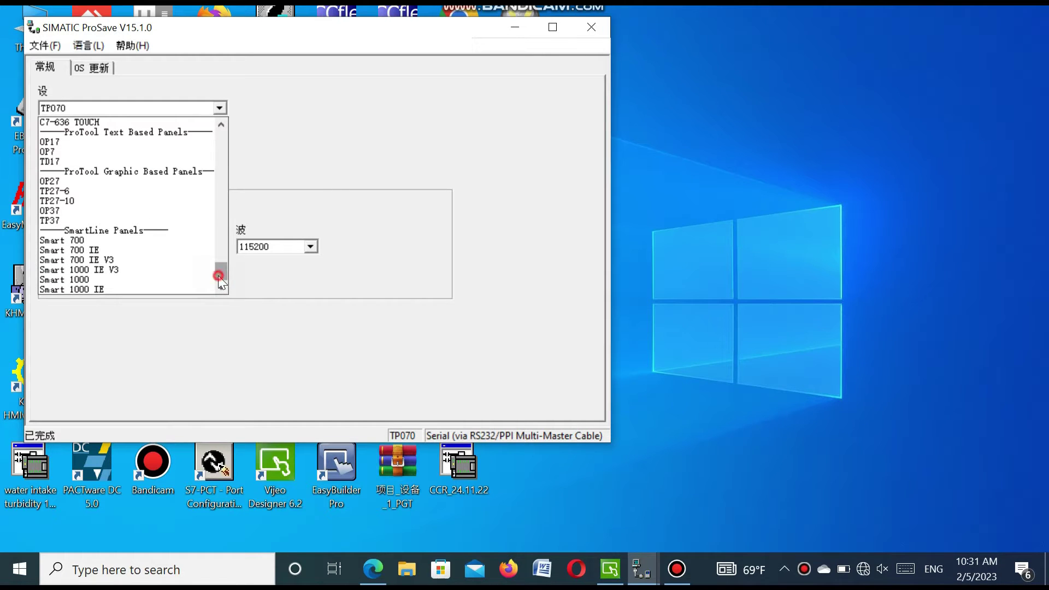
left_click(113, 289)
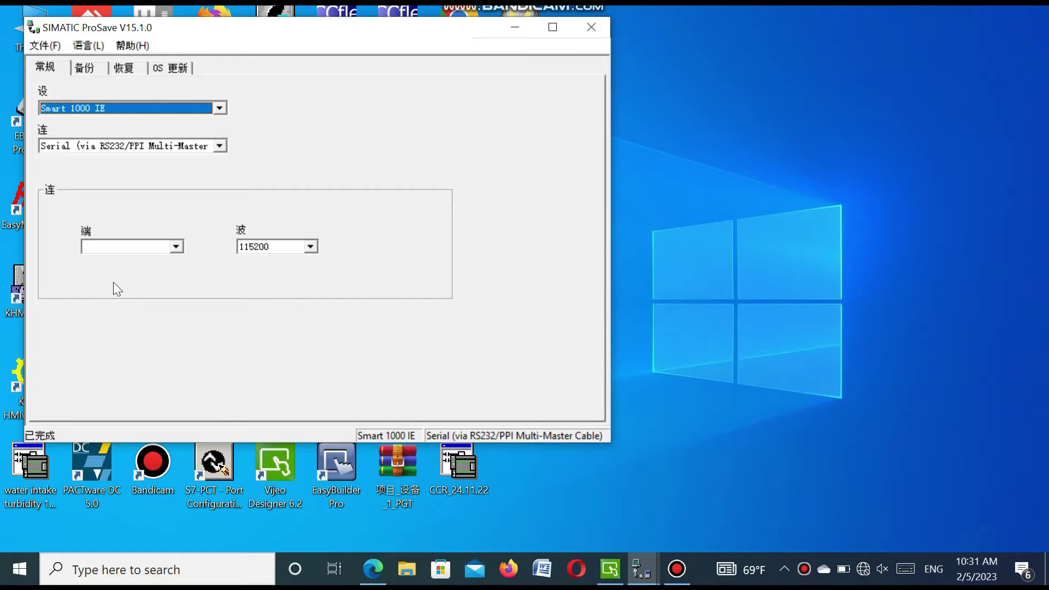
Step: On the Backup page, browse for where to save the backup file
left_click(95, 68)
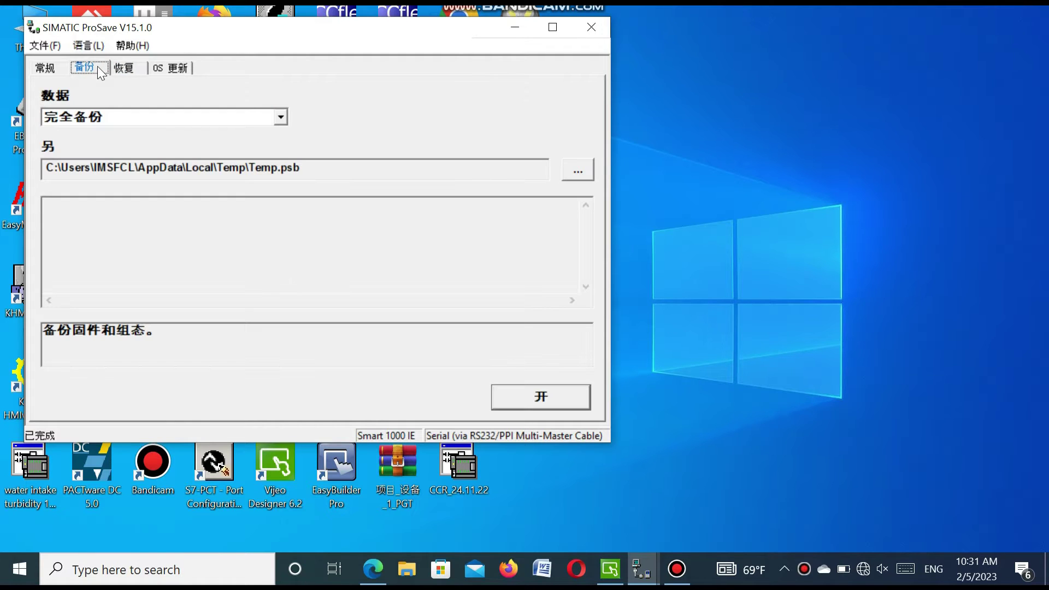
left_click(126, 68)
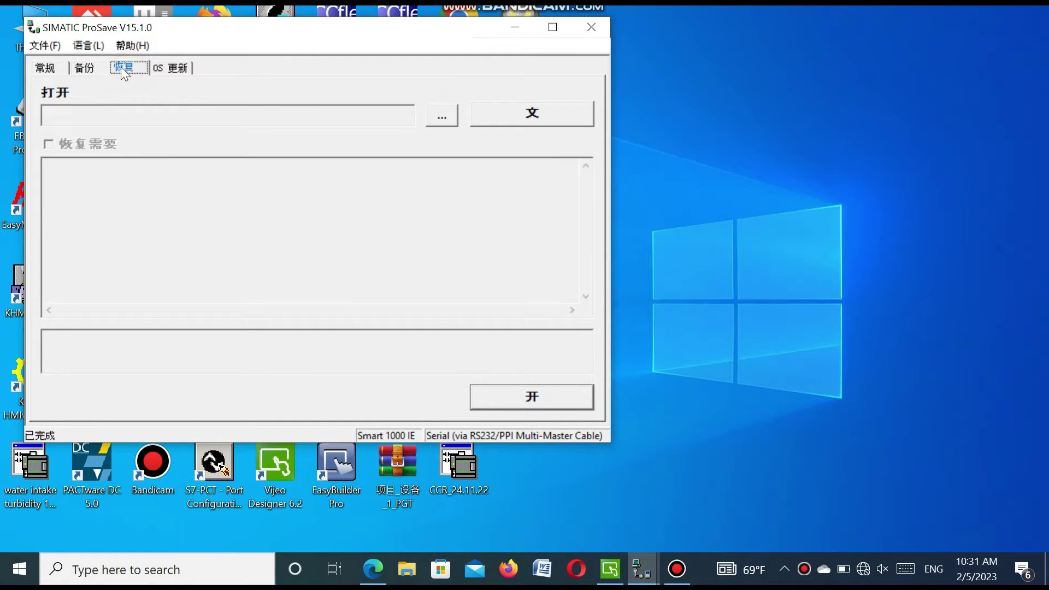
left_click(87, 69)
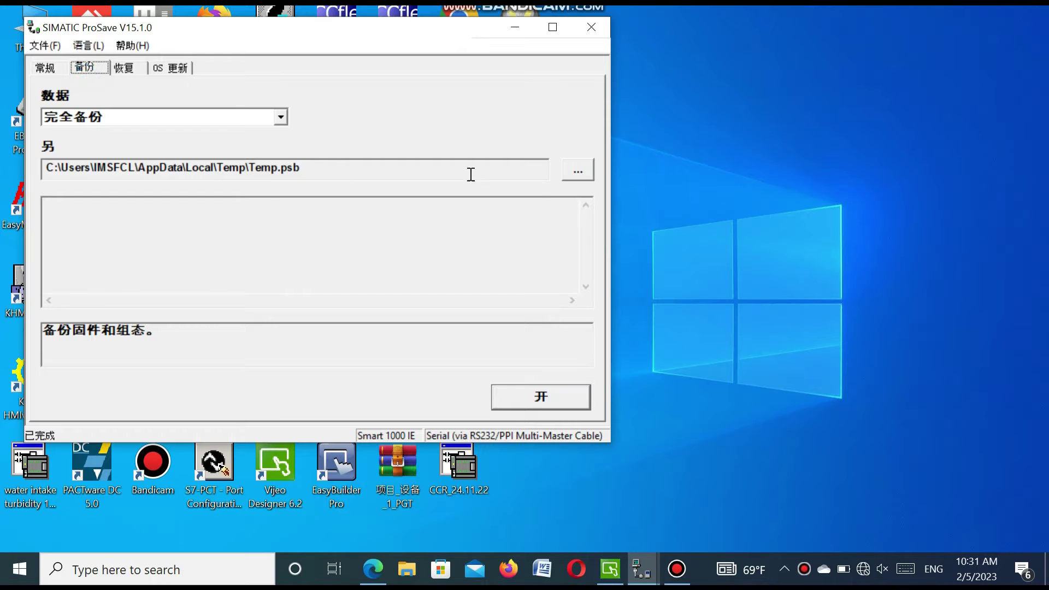
left_click(580, 172)
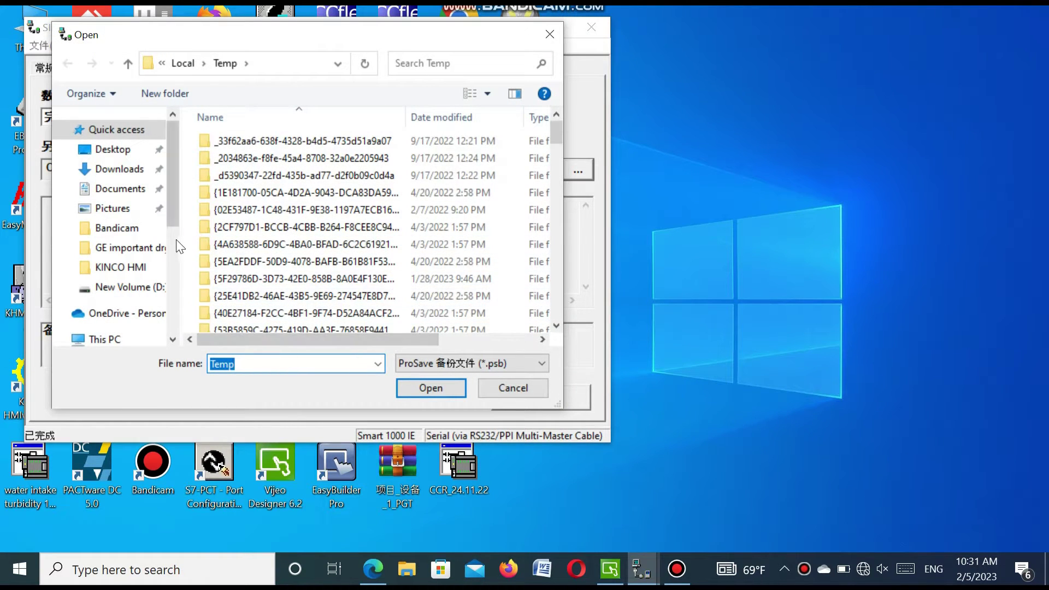
Step: Create a new folder named 'Potable Water' on the D: drive
left_click(155, 298)
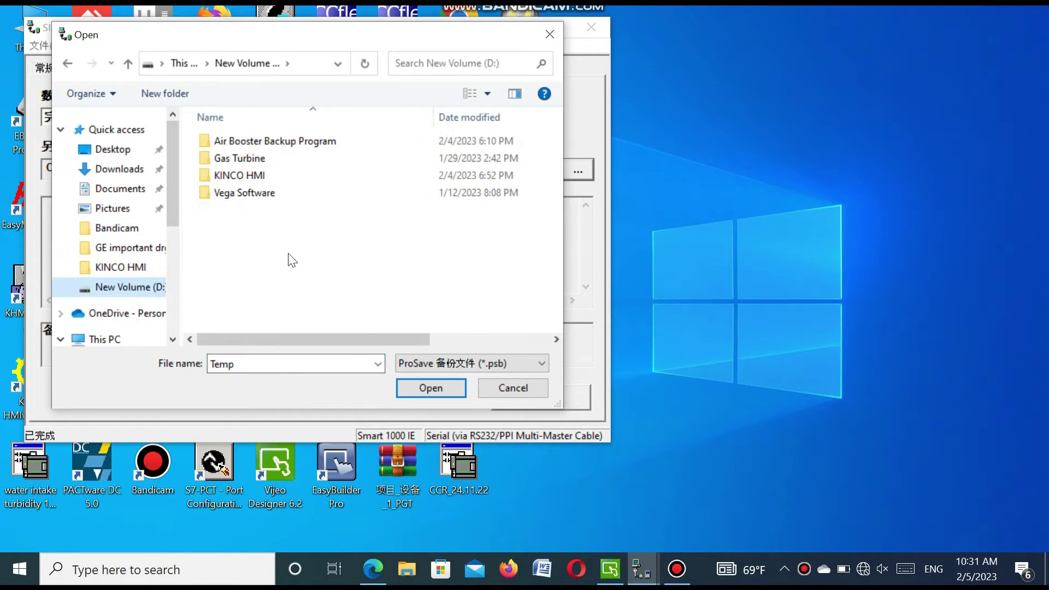
right_click(265, 241)
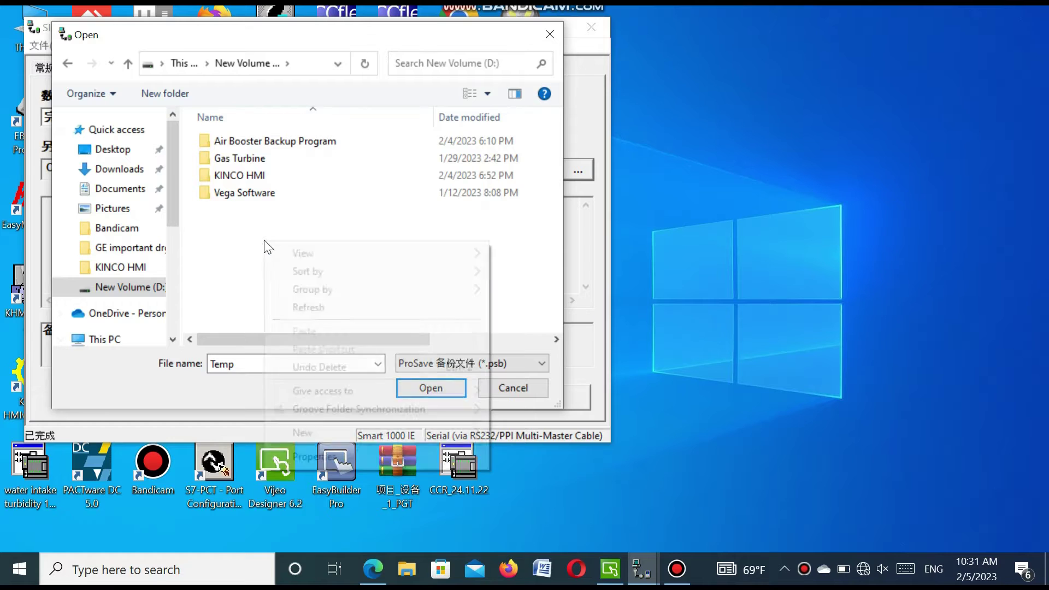
mouse_move(438, 439)
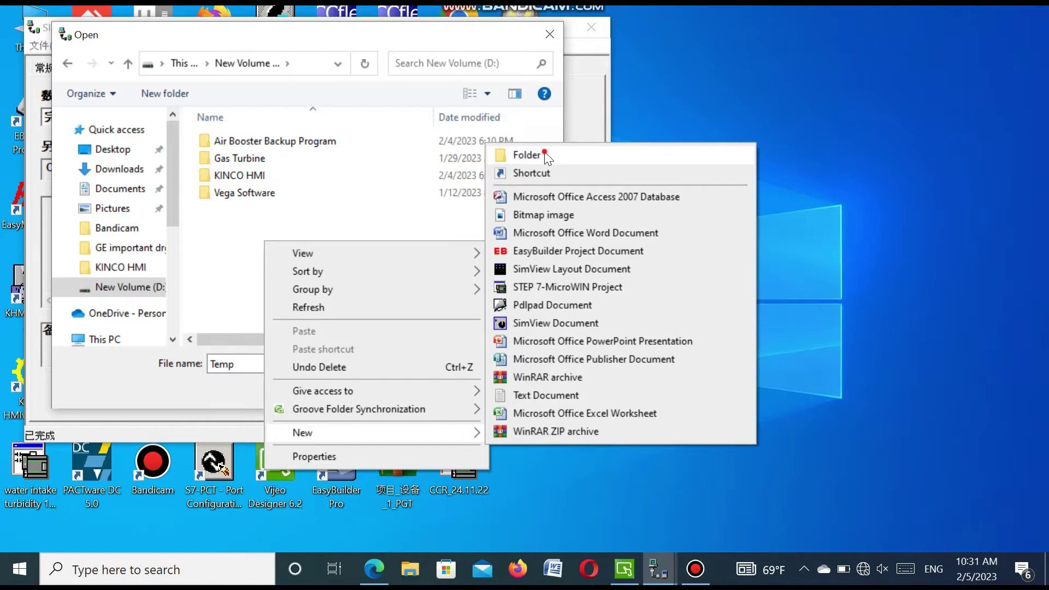
left_click(544, 155)
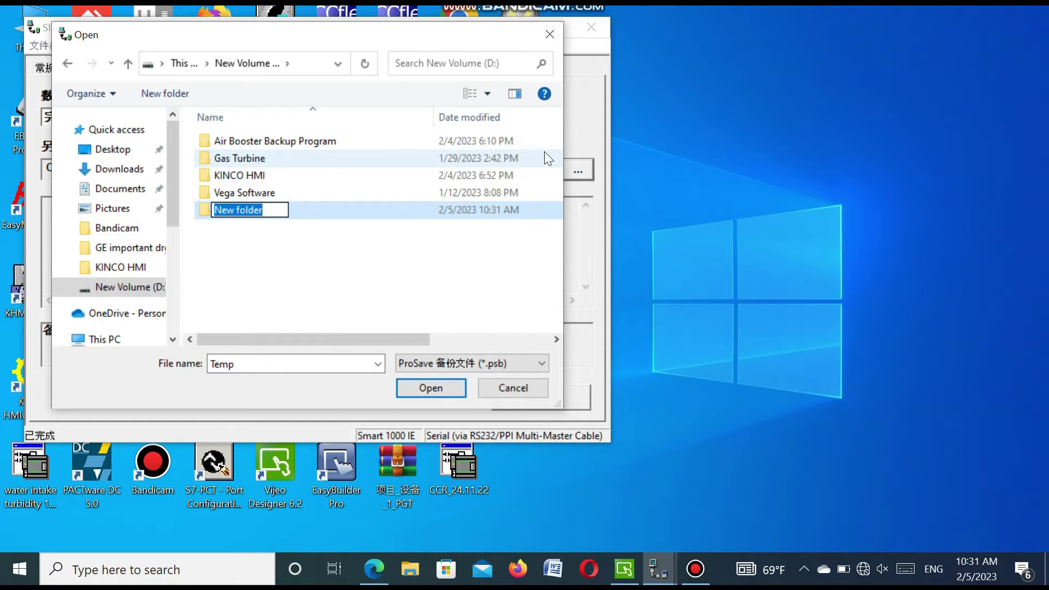
type("Potable")
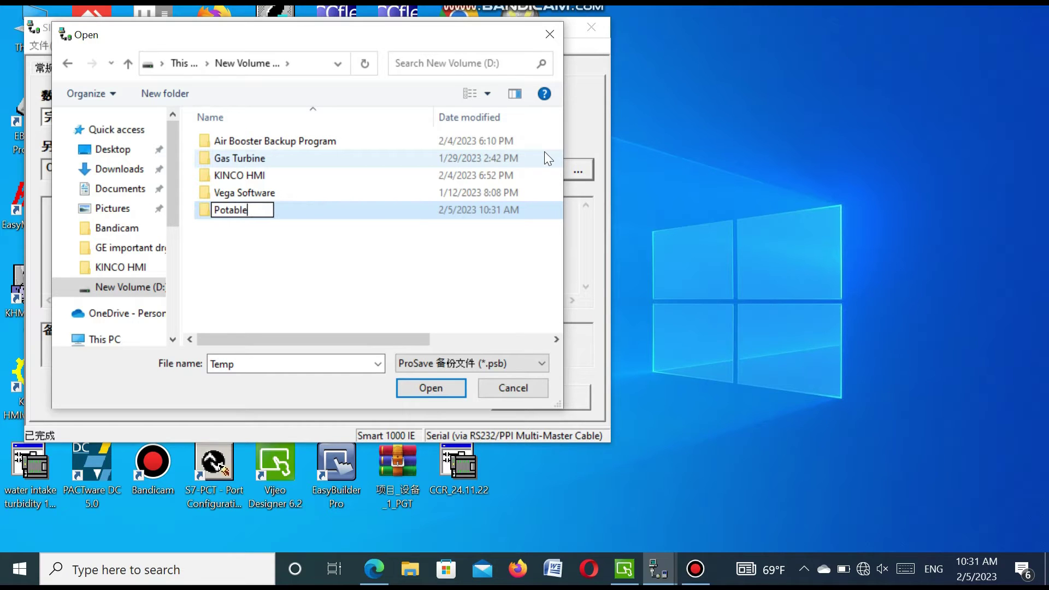
type(" Water")
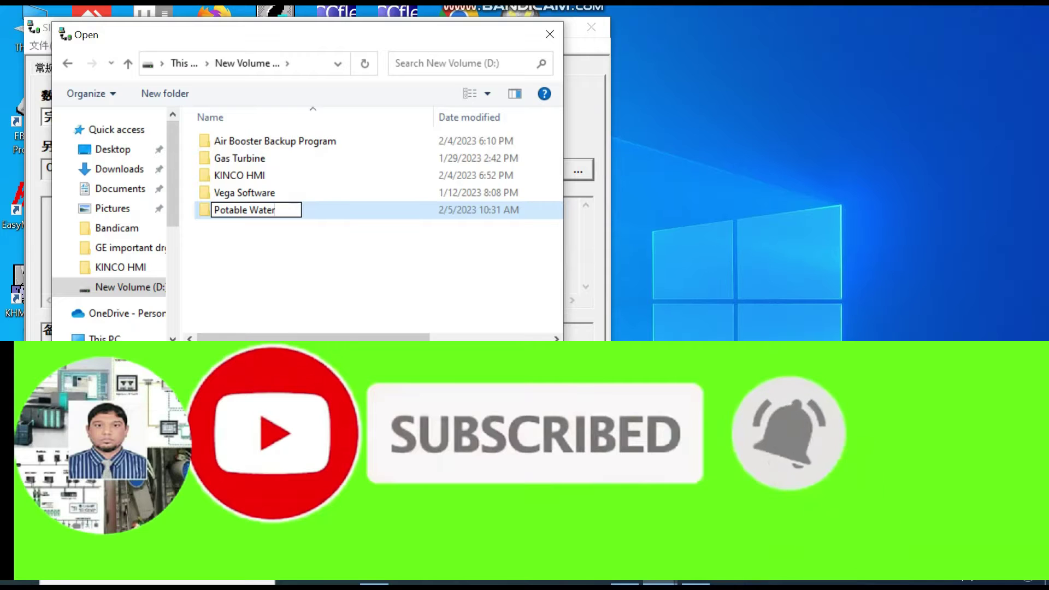
left_click(356, 248)
Step: Inside Potable Water, set the backup file name to 'SMART 1000 IE'
left_click(283, 213)
left_click(421, 389)
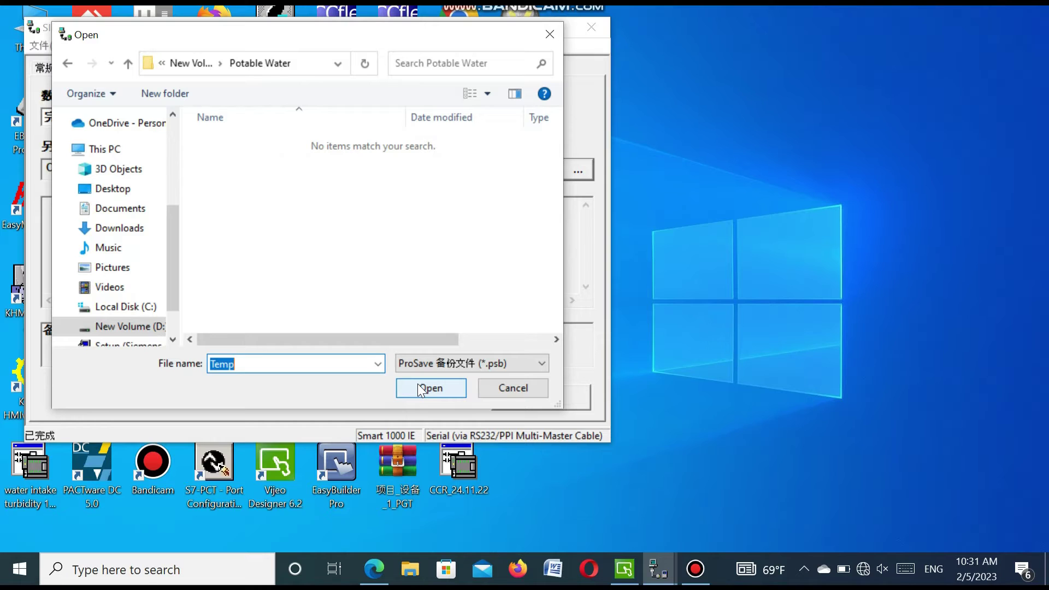
type("1")
type("MART")
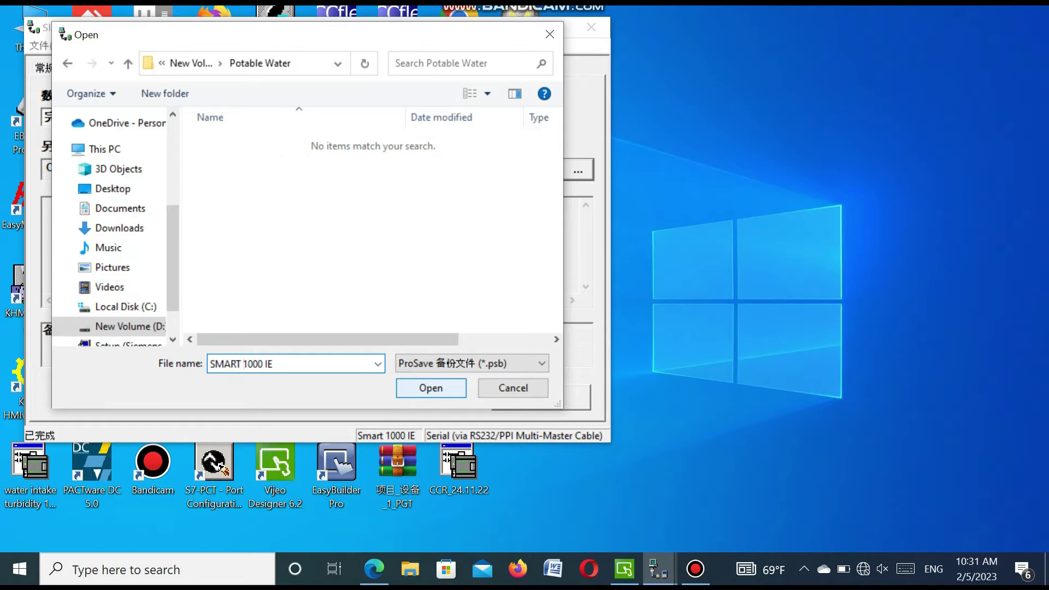
left_click(429, 387)
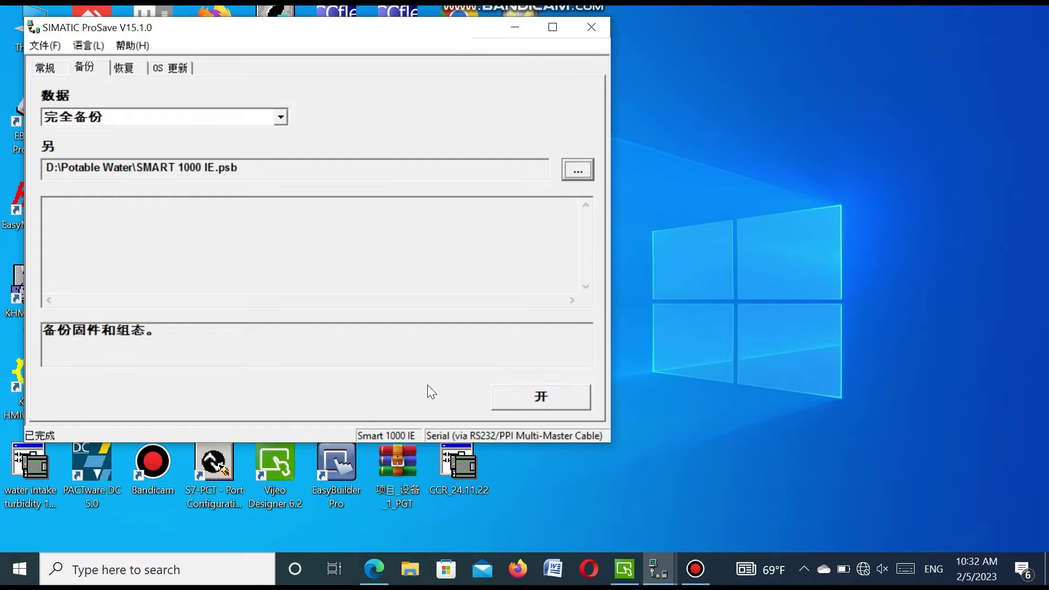
left_click(85, 69)
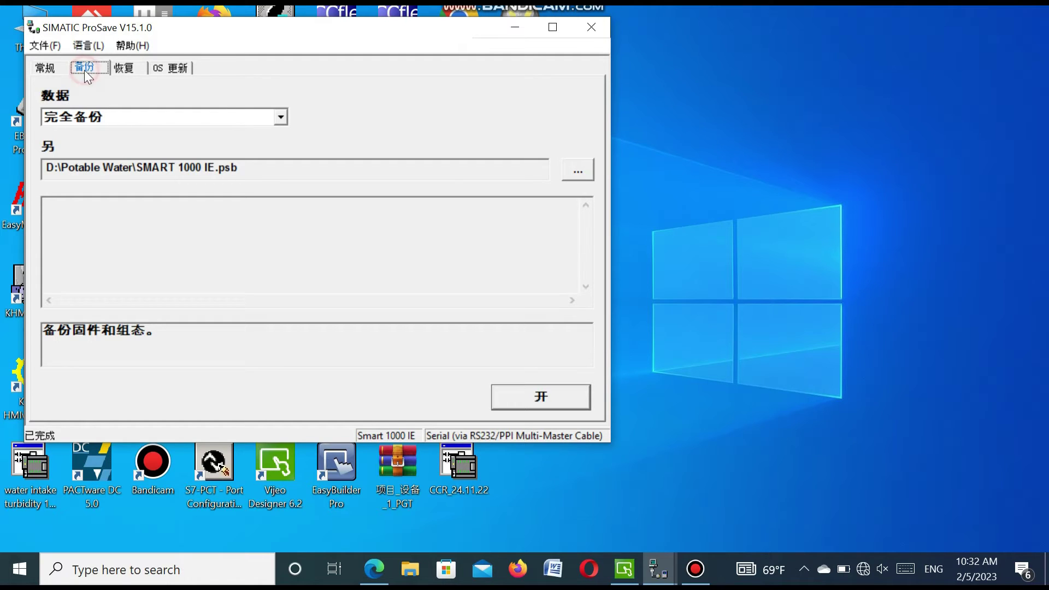
left_click(45, 68)
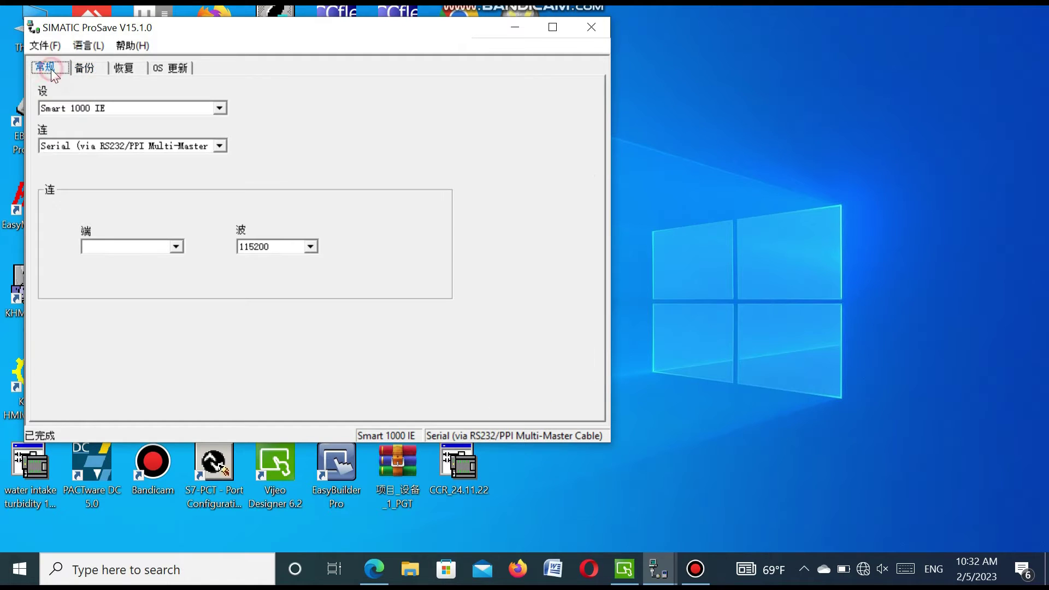
Step: Set the connection type to Ethernet and the HMI IP address to 192.168.1.189
left_click(221, 145)
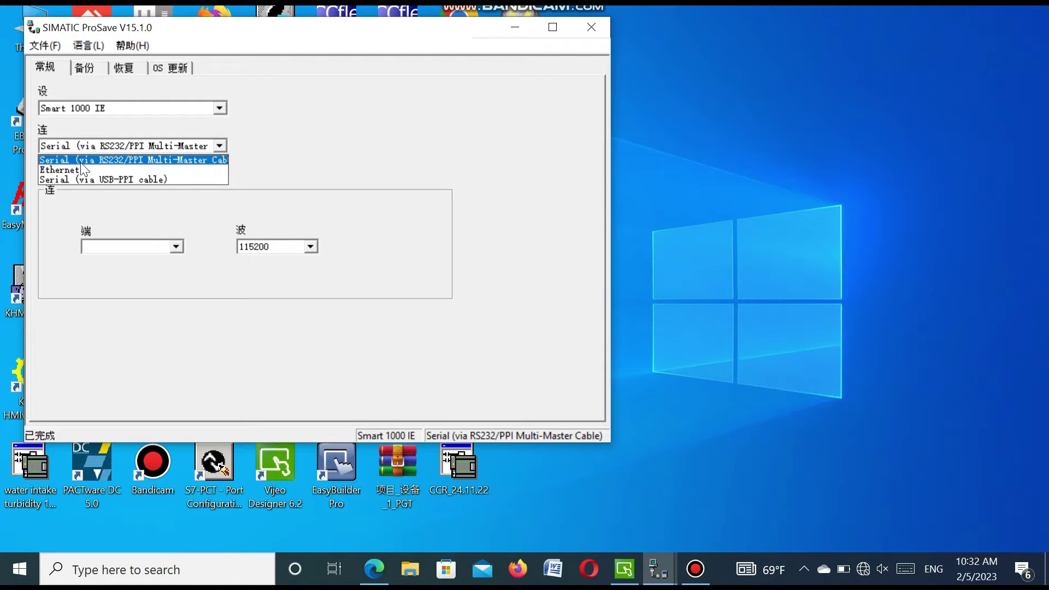
left_click(70, 169)
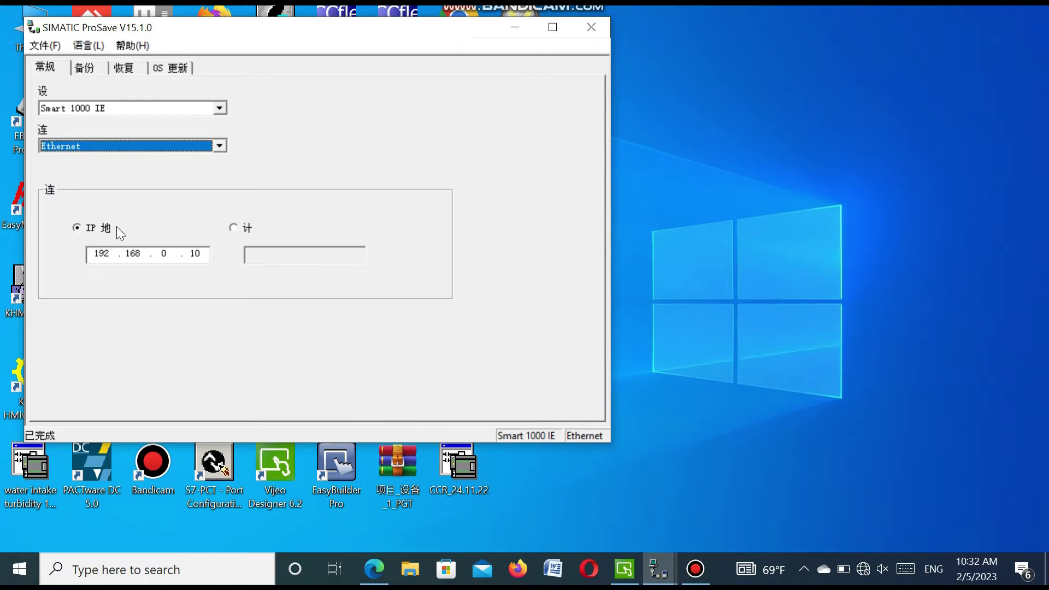
left_click(202, 255)
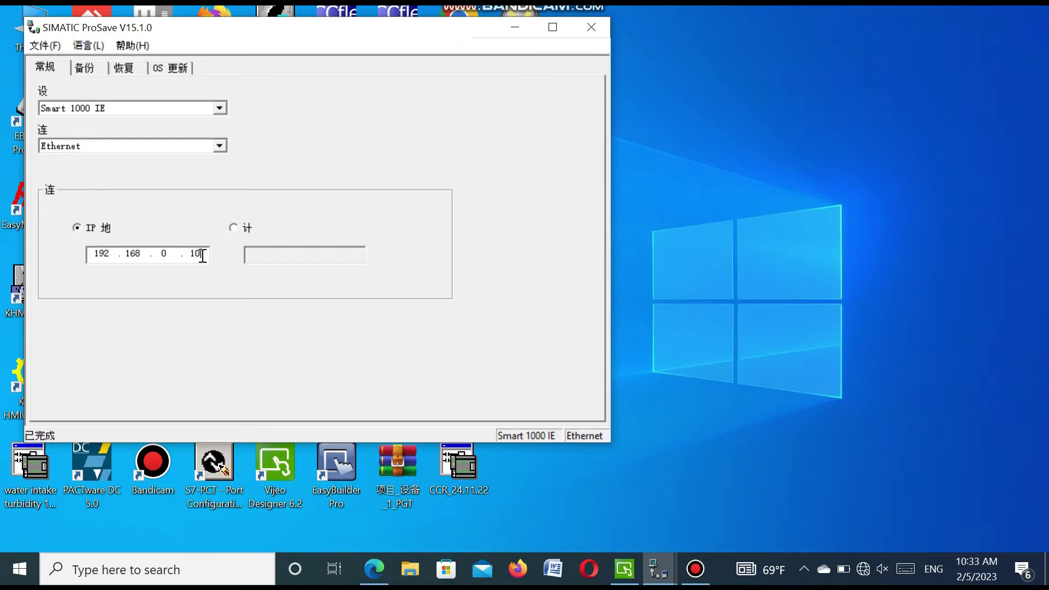
double_click(166, 254)
type("1")
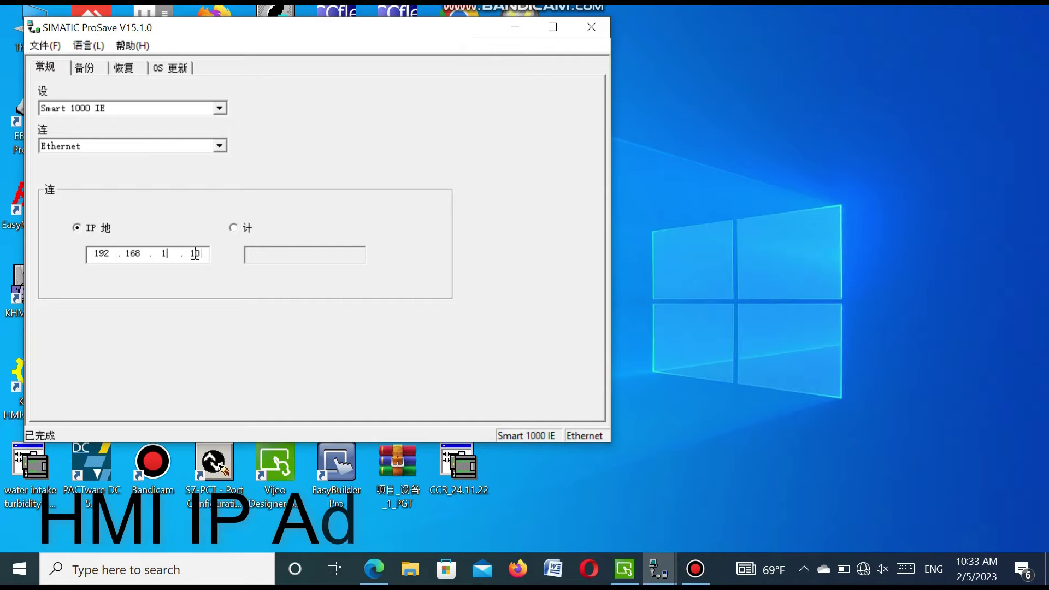
type("89")
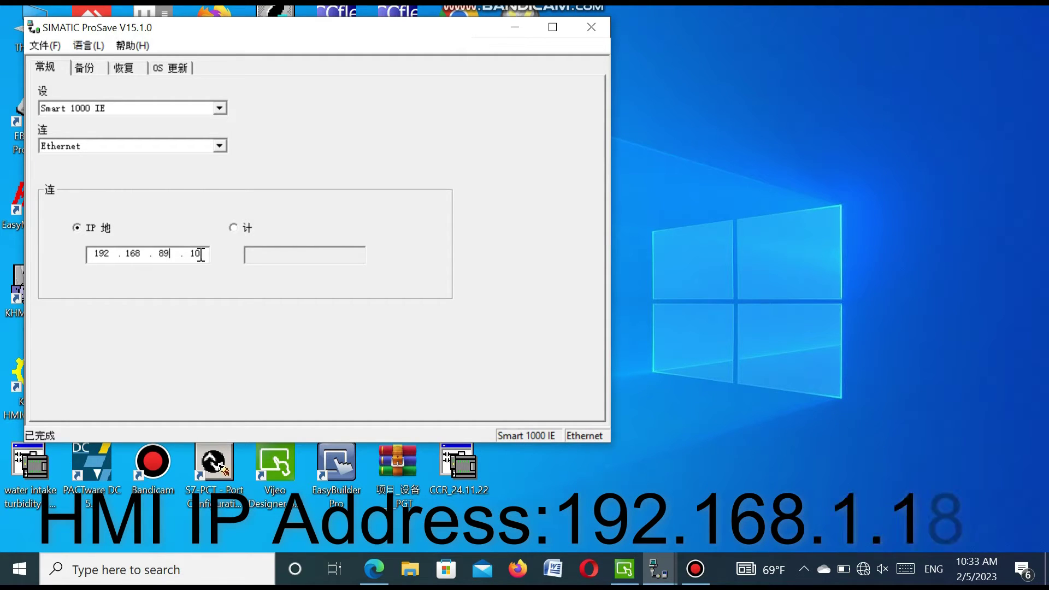
key("BackSpace")
key("BackSpace")
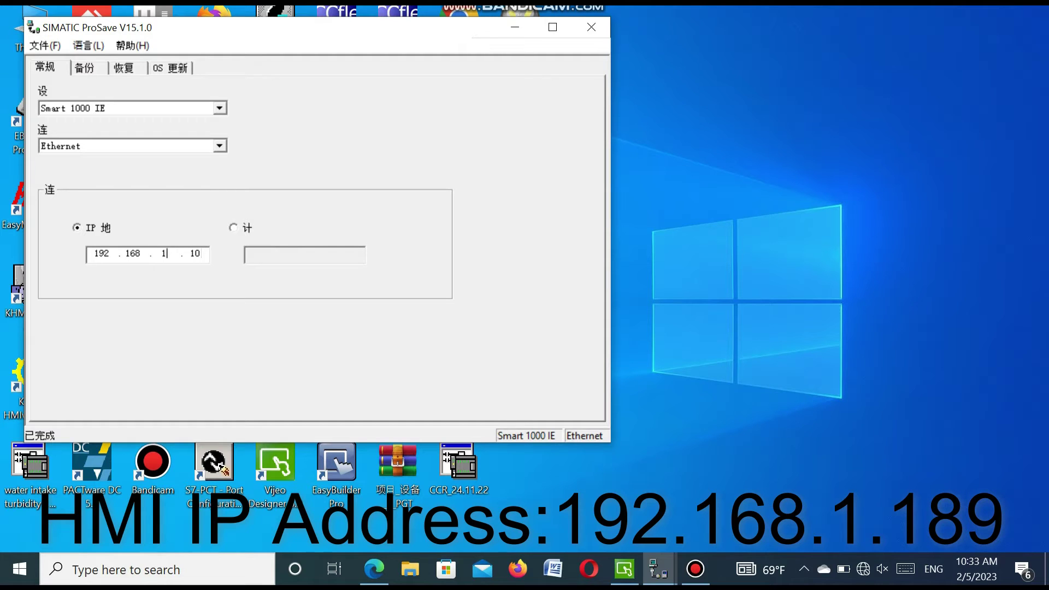
left_click(125, 108)
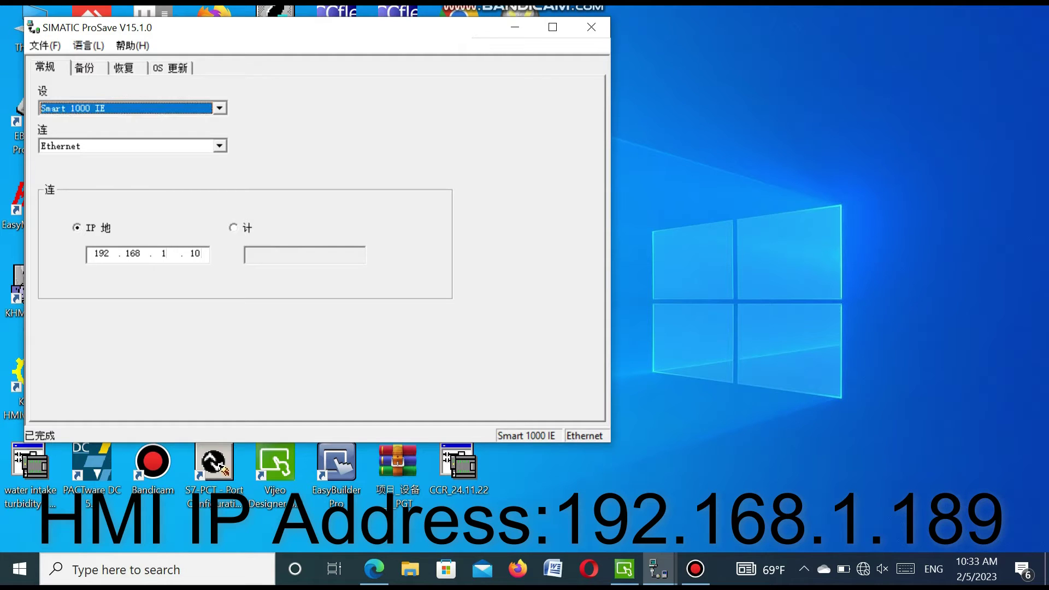
left_click(199, 251)
left_click(200, 253)
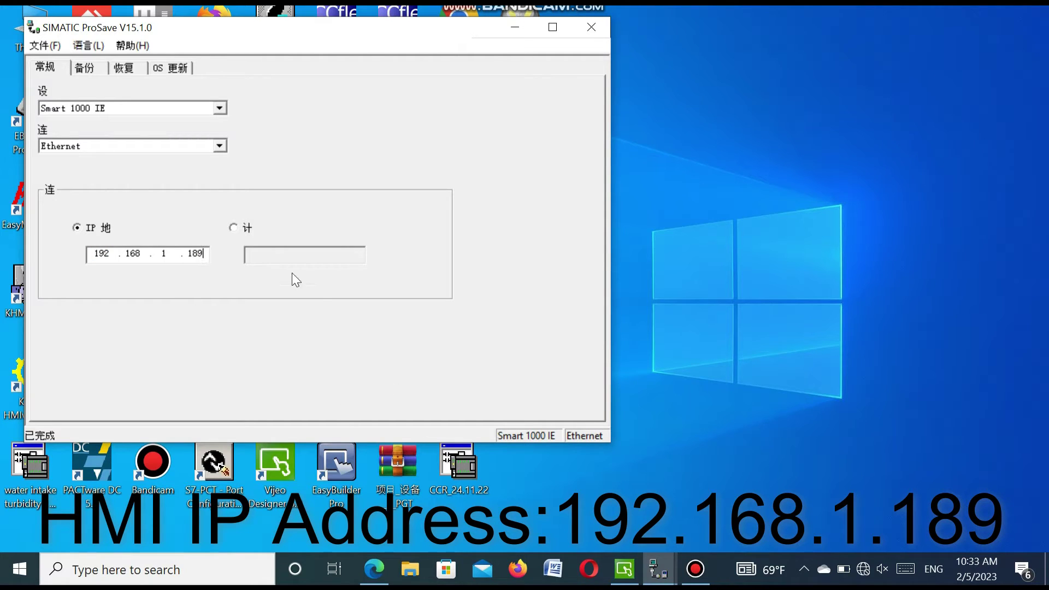
left_click(86, 70)
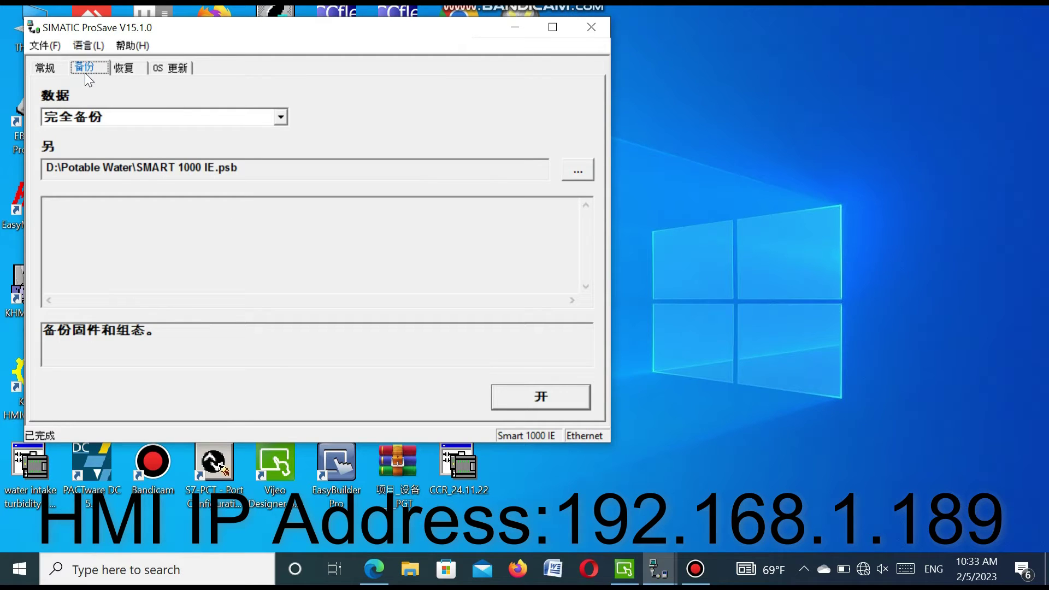
Step: Start the full HMI backup to D:\Potable Water\SMART 1000 IE.psb from the 备份 page
left_click(122, 68)
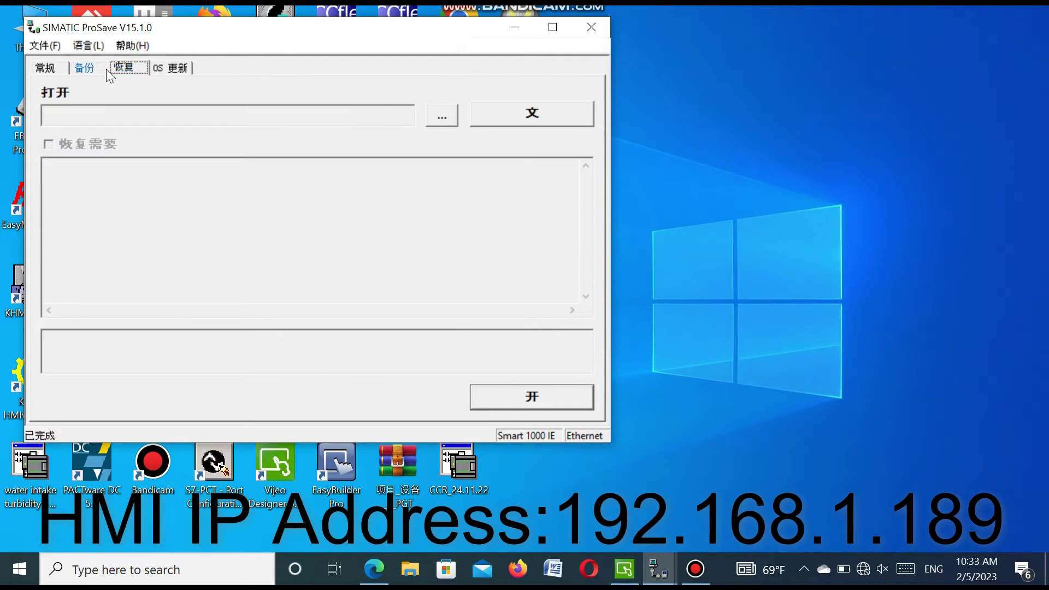
left_click(84, 69)
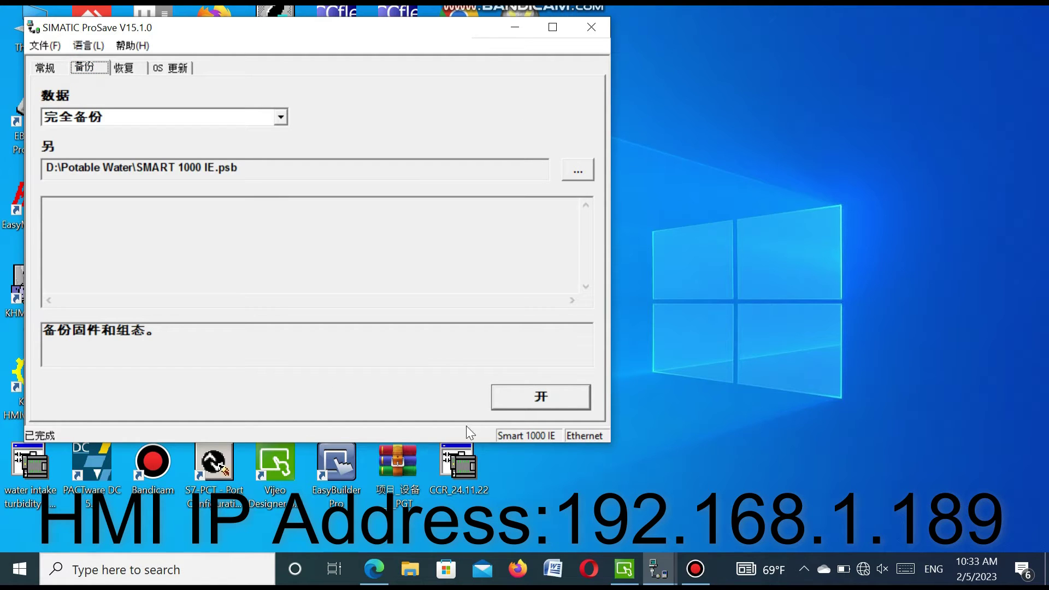
left_click(531, 403)
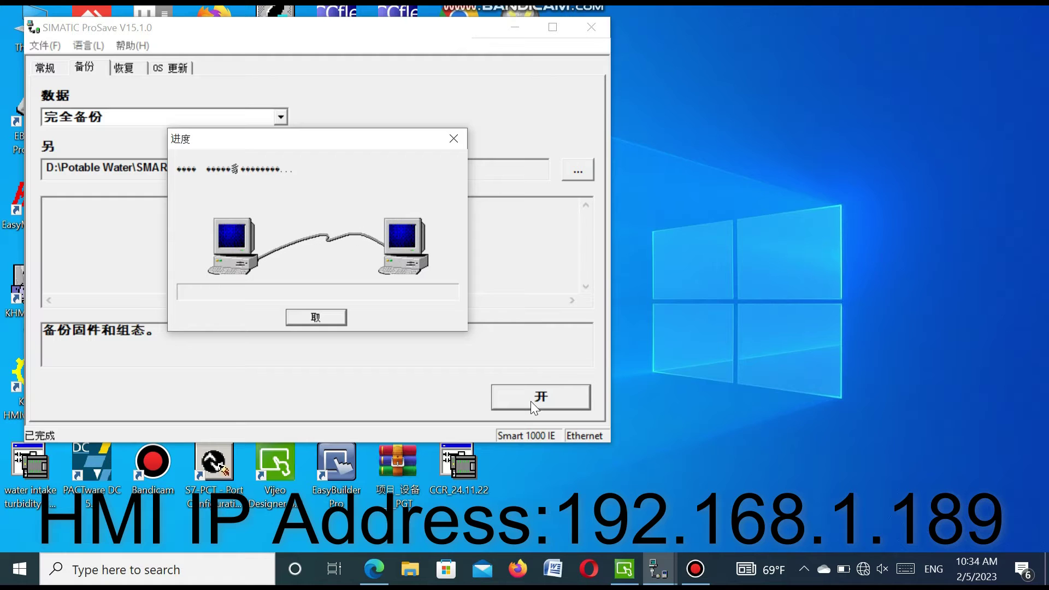
left_click(864, 569)
Step: Turn Wi-Fi off and bring up the Network & Internet status page
left_click(803, 507)
left_click(802, 507)
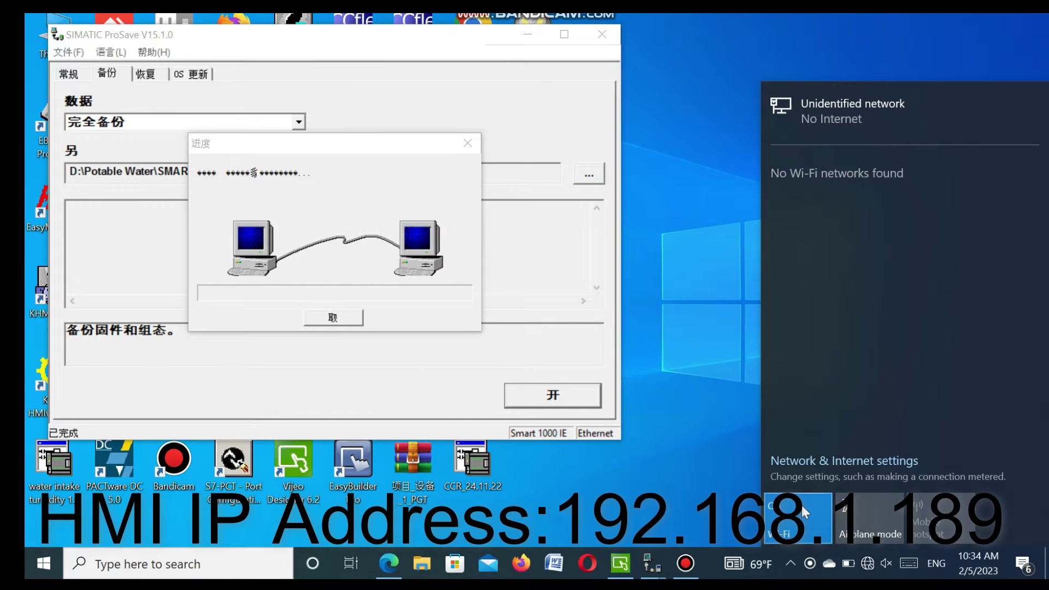
left_click(808, 520)
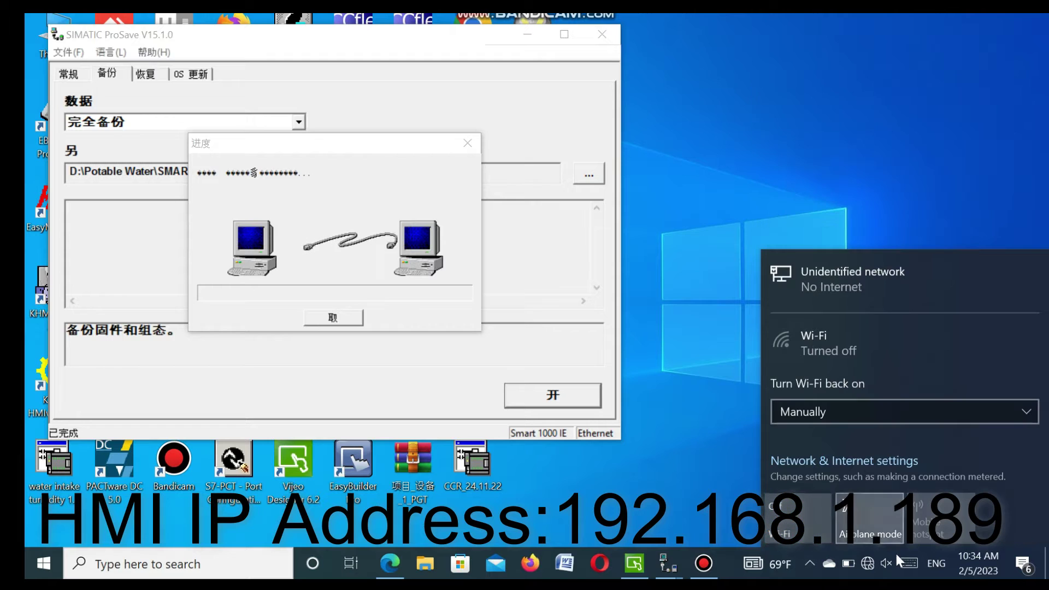
right_click(868, 563)
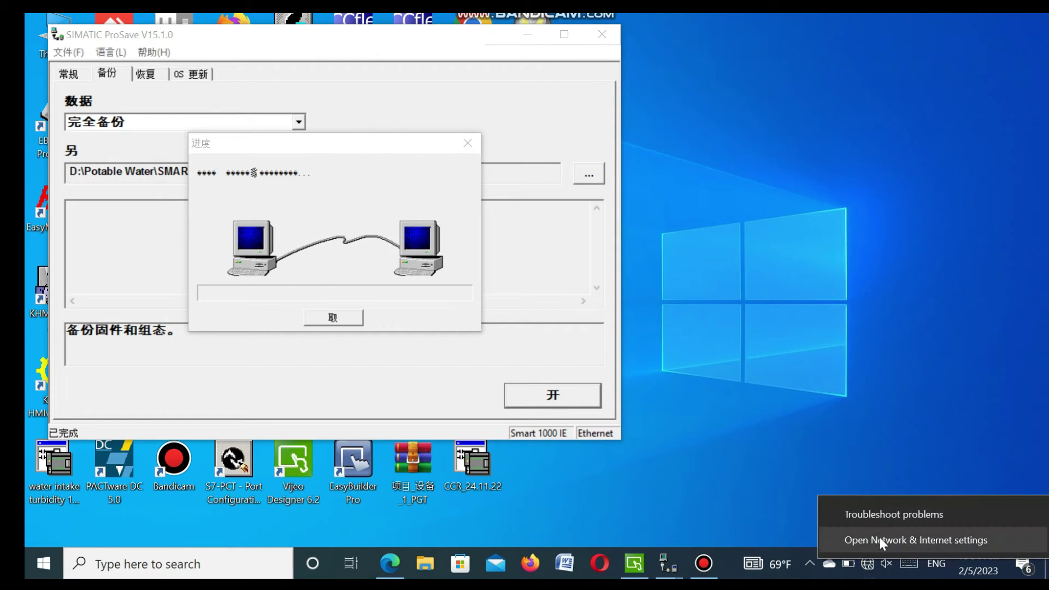
left_click(879, 538)
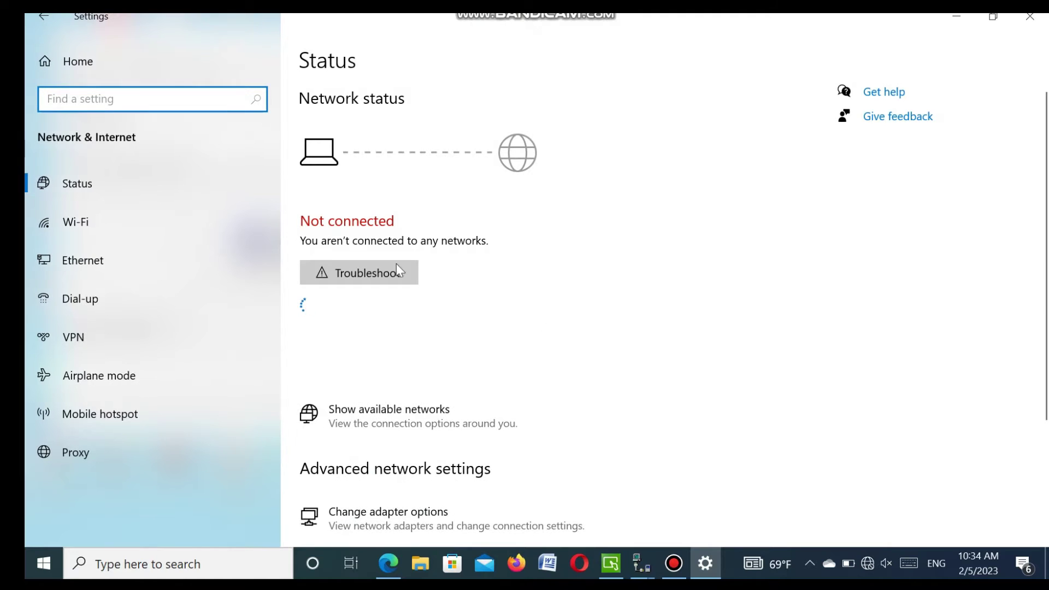
Step: Open the Ethernet adapter's IPv4 properties through Change adapter options
left_click(127, 257)
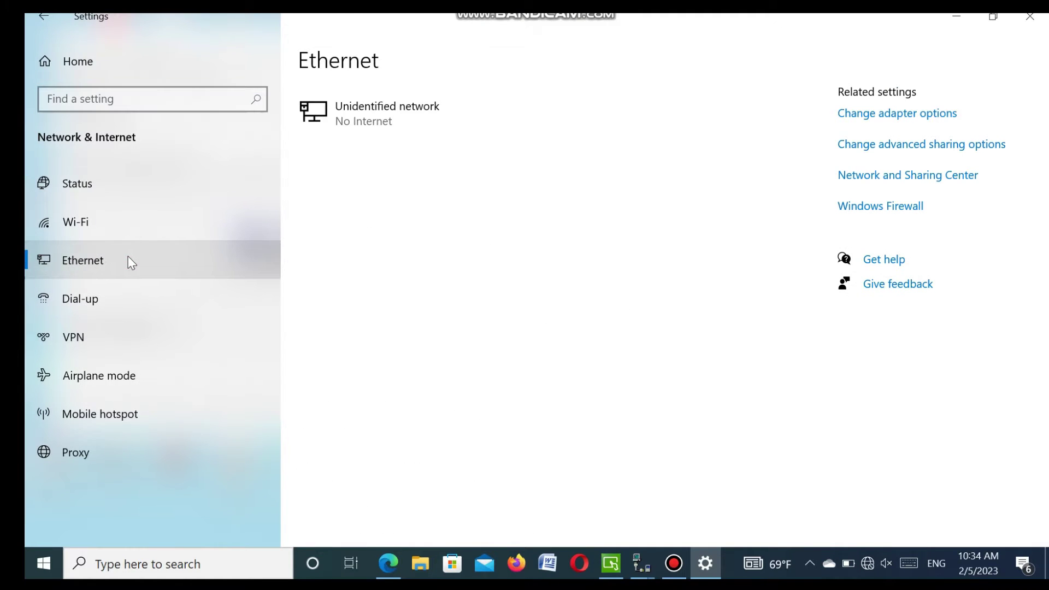
left_click(876, 116)
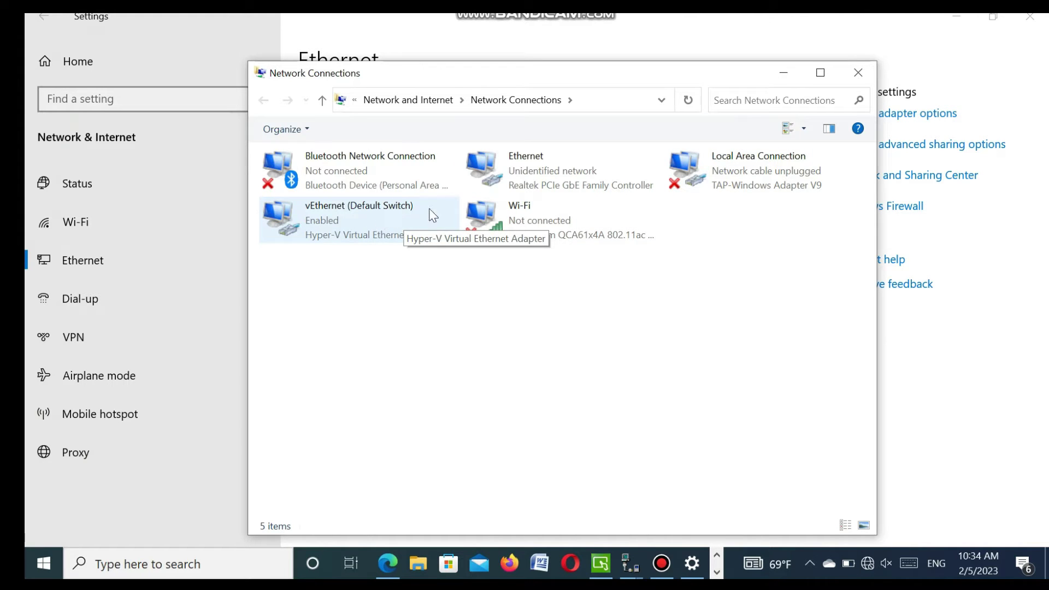
double_click(530, 189)
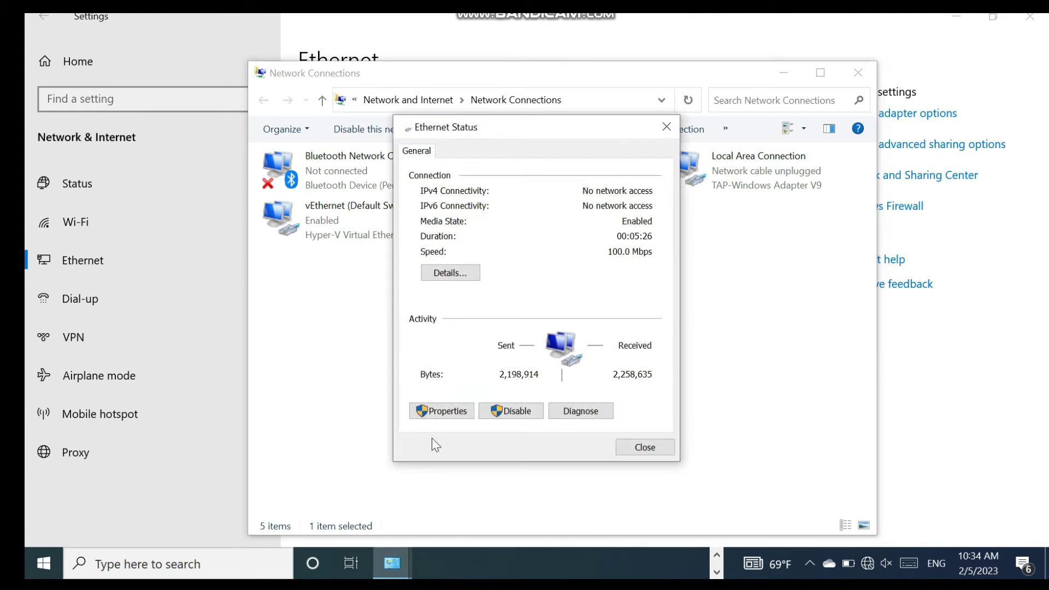
left_click(446, 414)
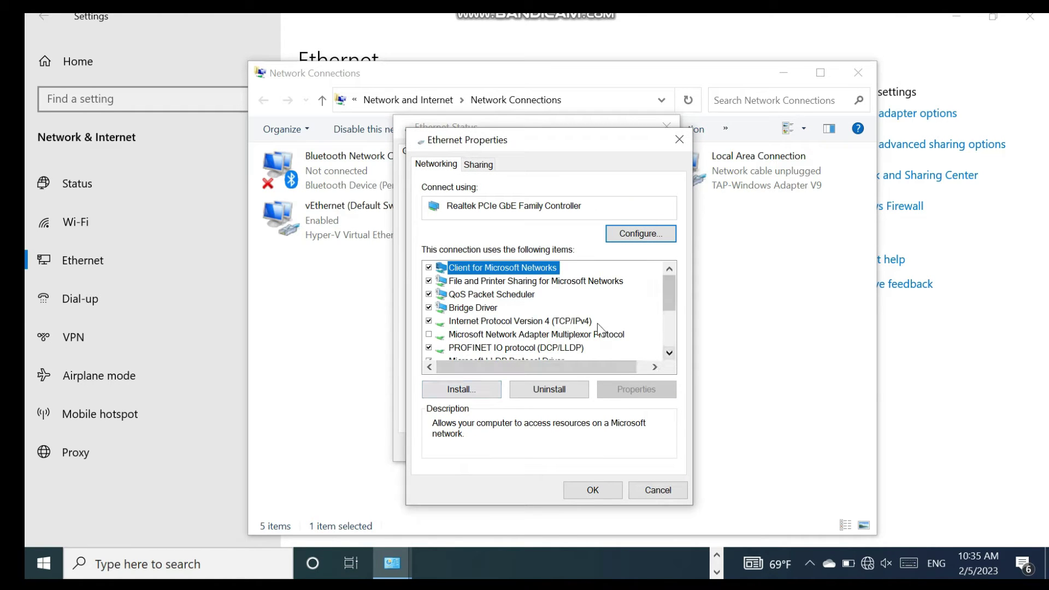
double_click(581, 323)
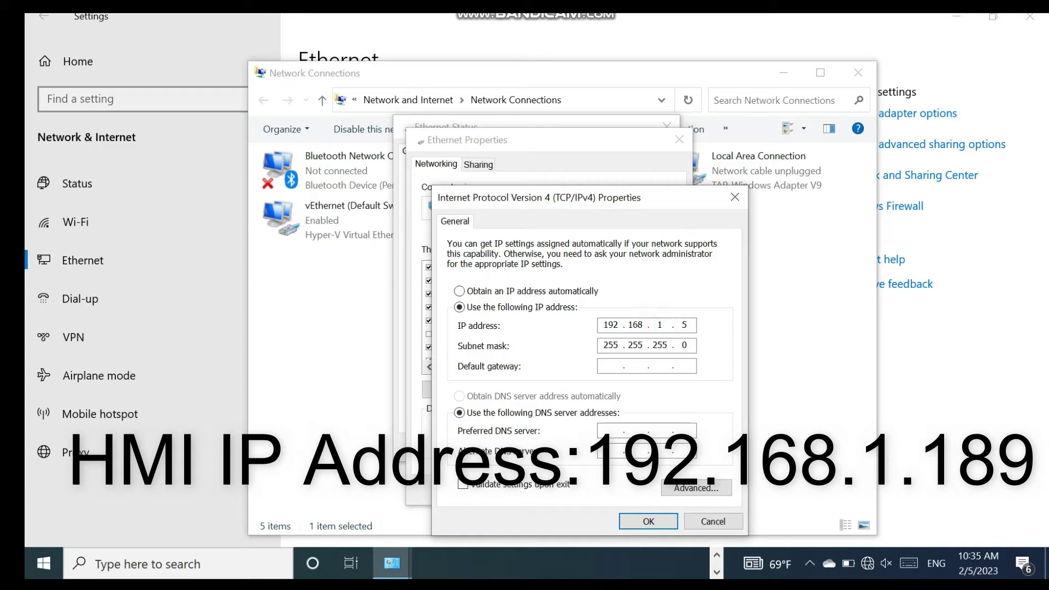
Step: Keep static IPv4 192.168.1.5 / 255.255.255.0, then close and minimise the network windows
left_click(647, 520)
left_click(596, 492)
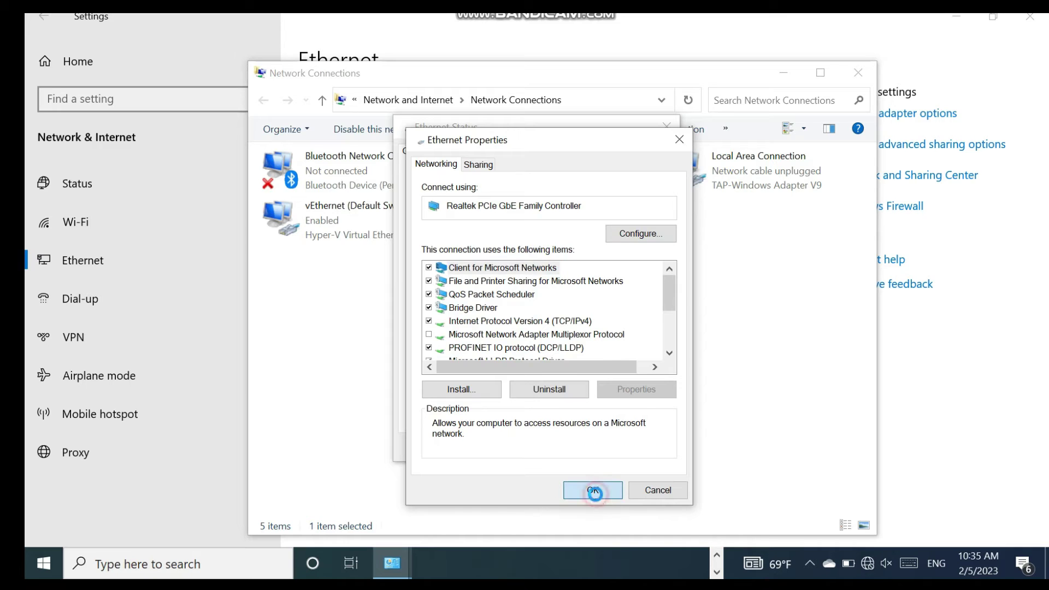
left_click(652, 449)
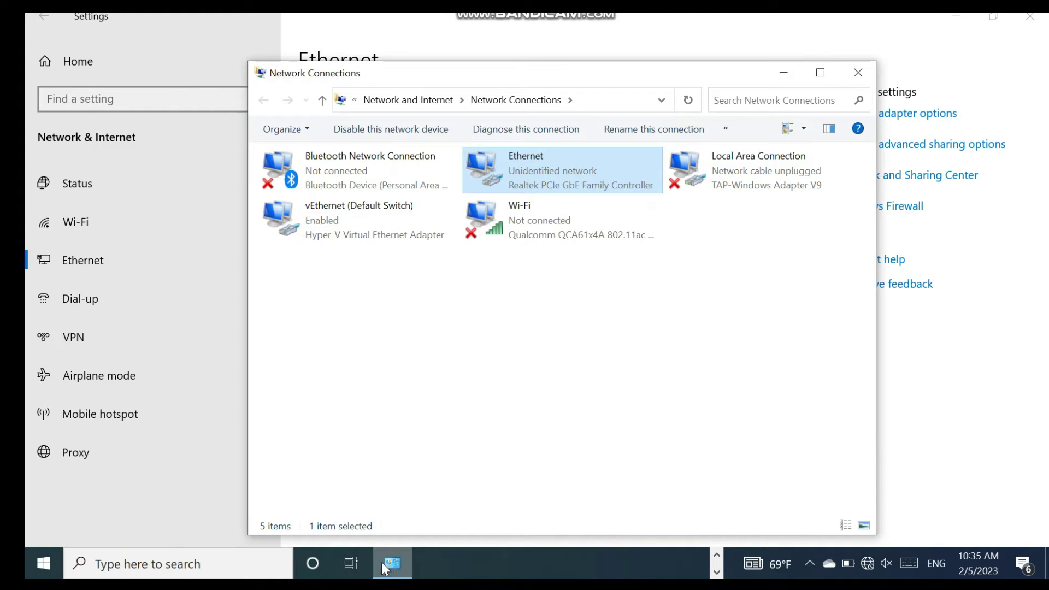
left_click(784, 73)
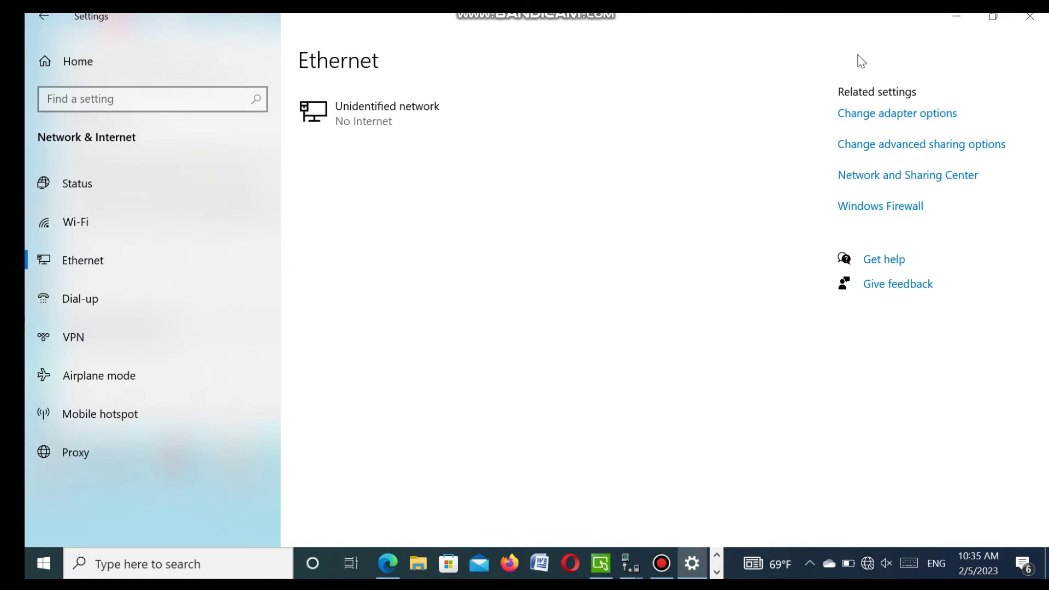
left_click(956, 18)
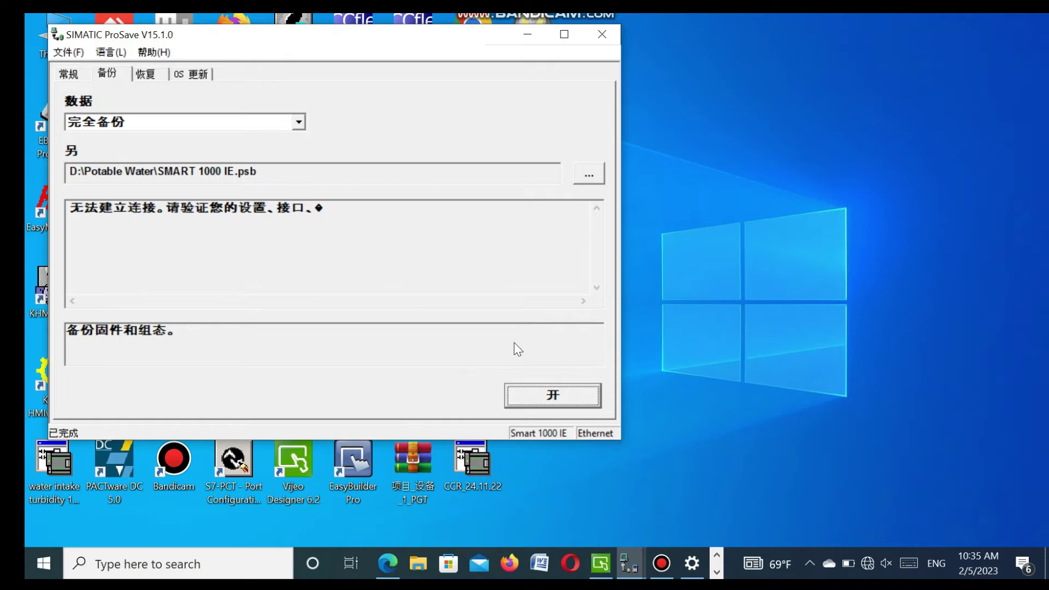
Step: Rerun the Smart 1000 IE backup and let it finish successfully
left_click(552, 396)
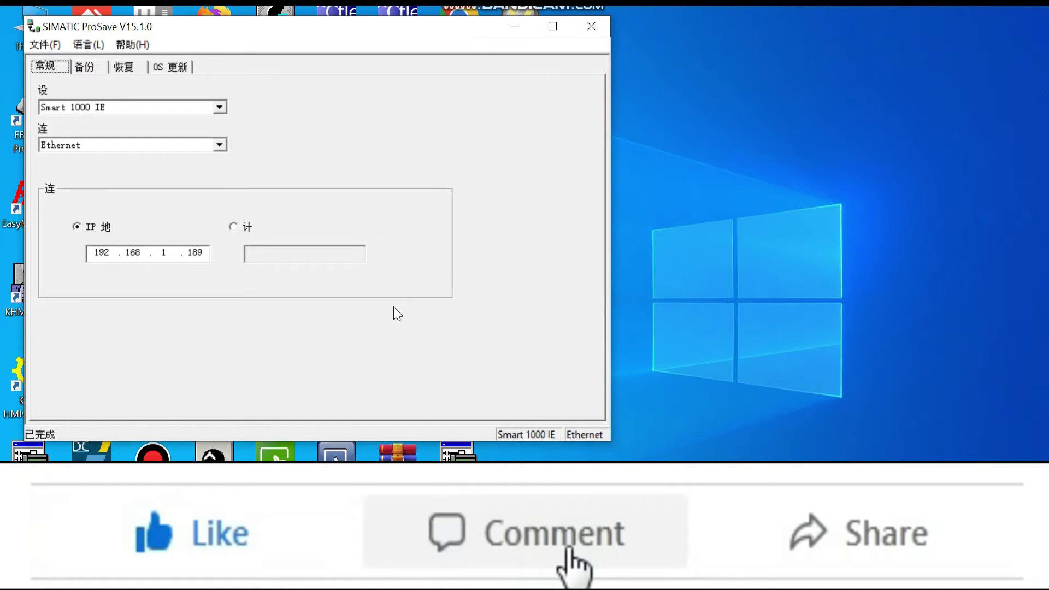
Step: Load D:\Potable Water\SMART 1000 IE.psb on the restore page and start restoring it to the HMI
left_click(82, 66)
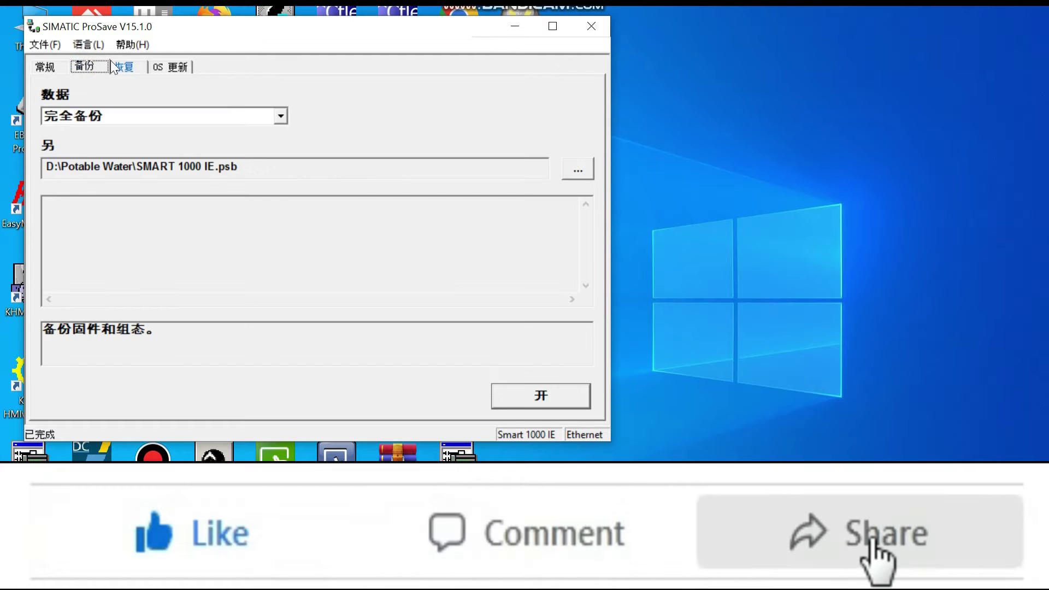
left_click(128, 66)
left_click(444, 116)
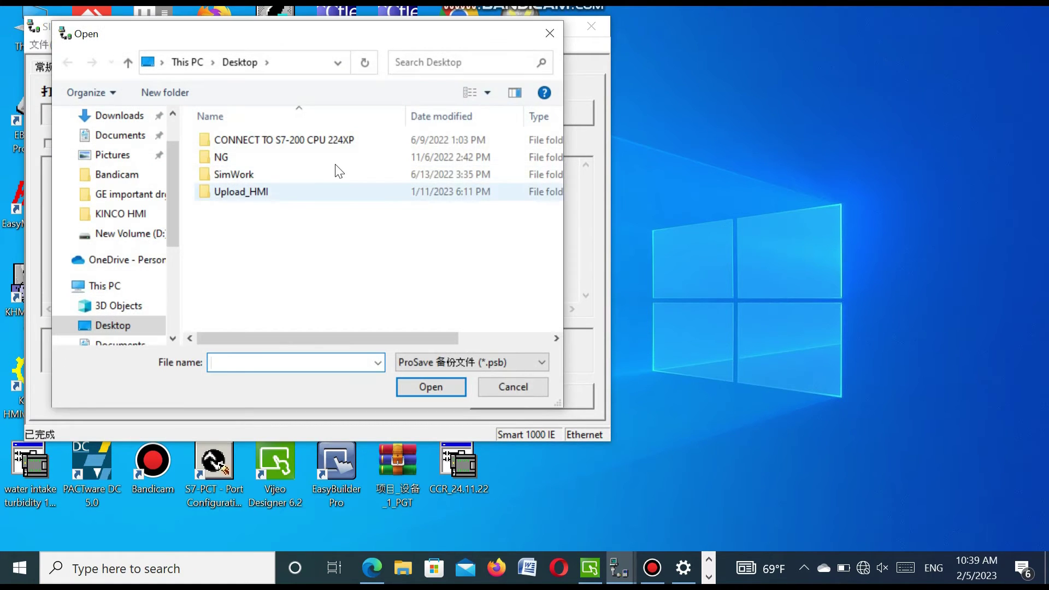
left_click(186, 63)
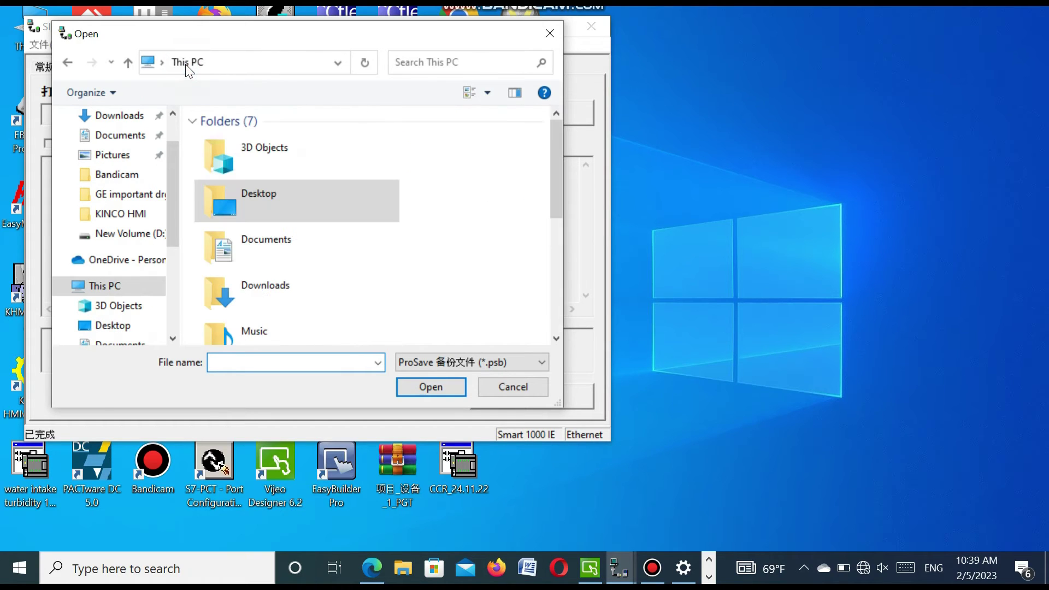
left_click(554, 319)
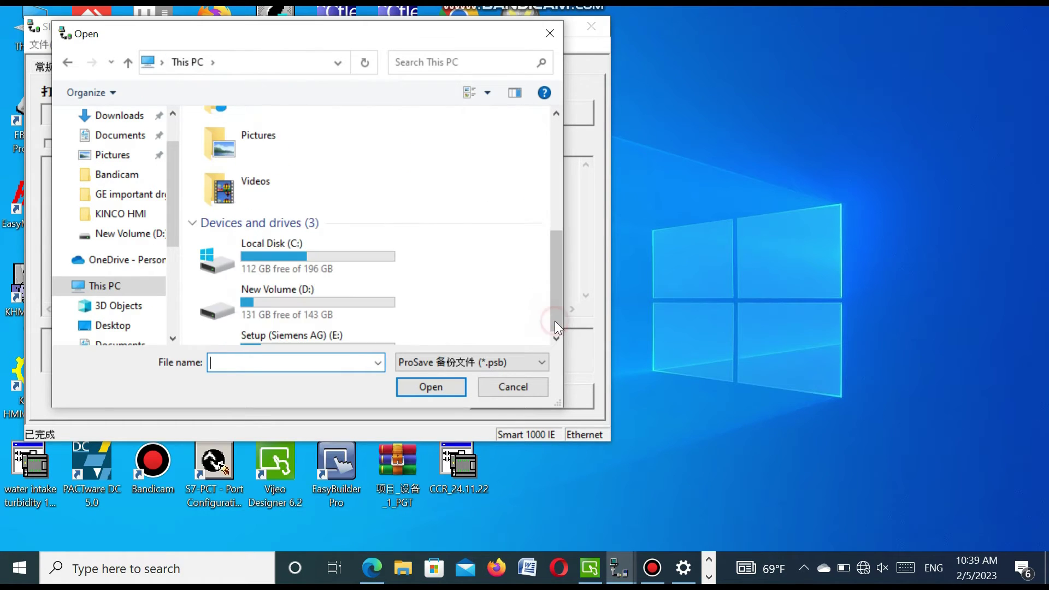
double_click(293, 290)
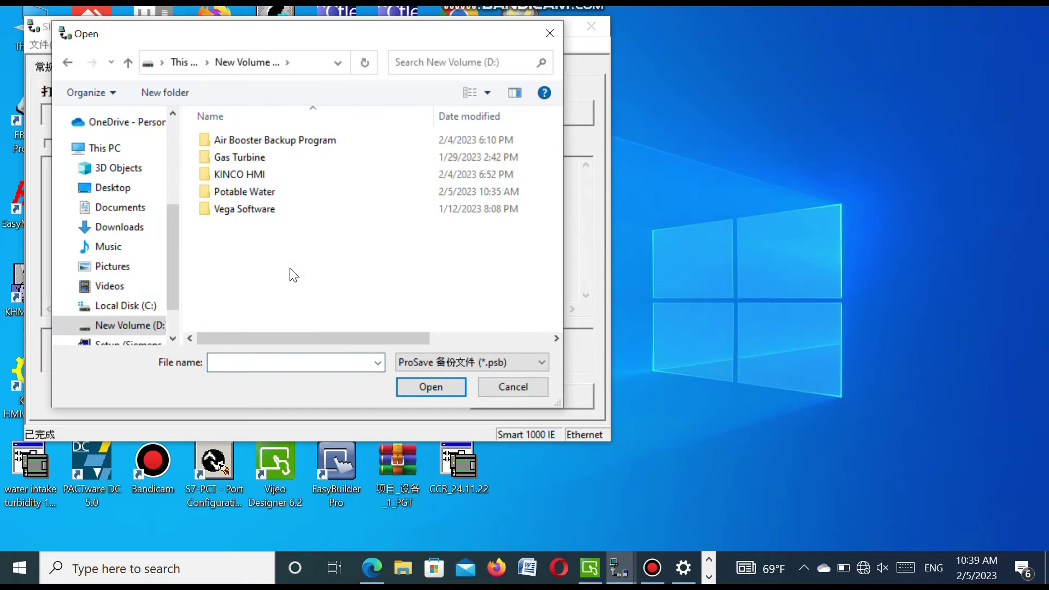
double_click(244, 191)
left_click(252, 142)
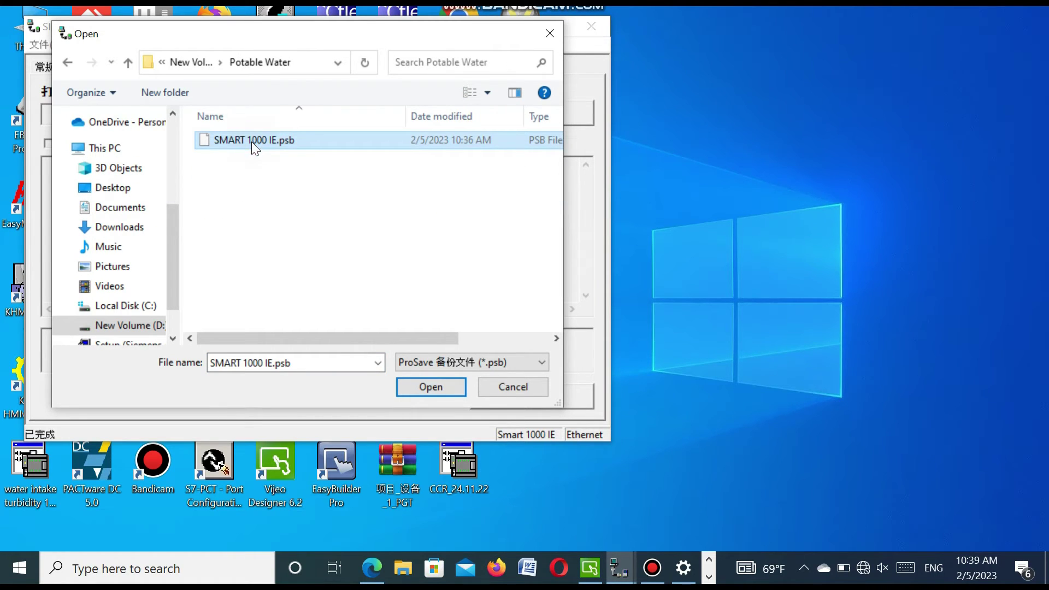
left_click(437, 385)
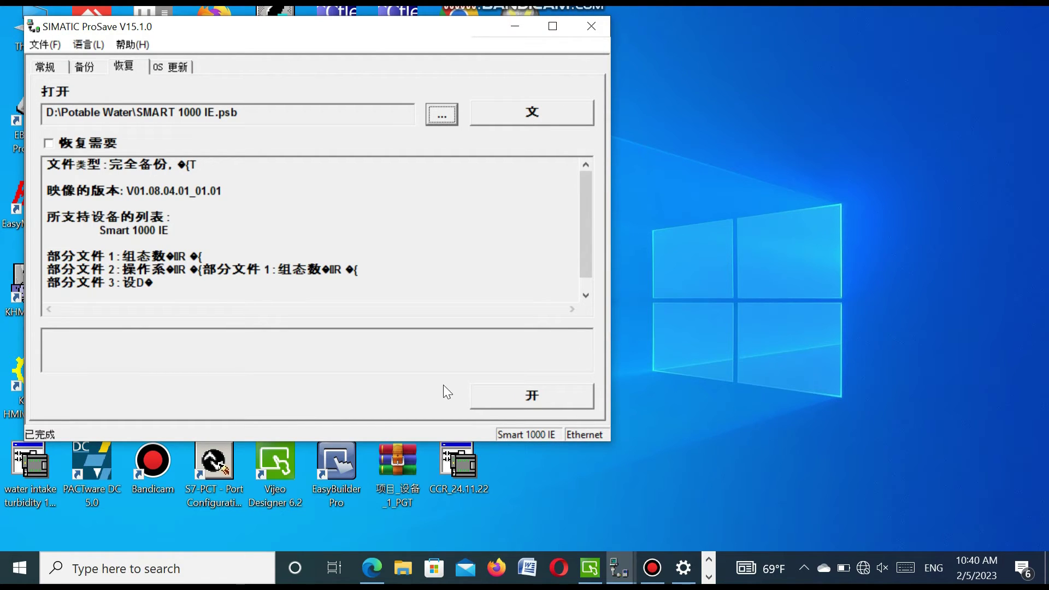
left_click(522, 400)
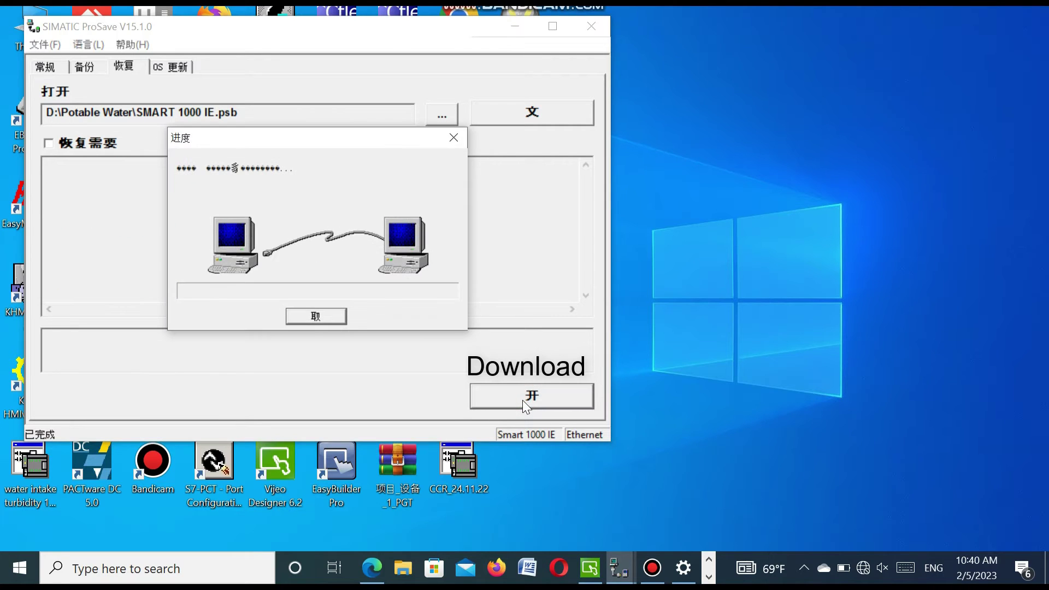